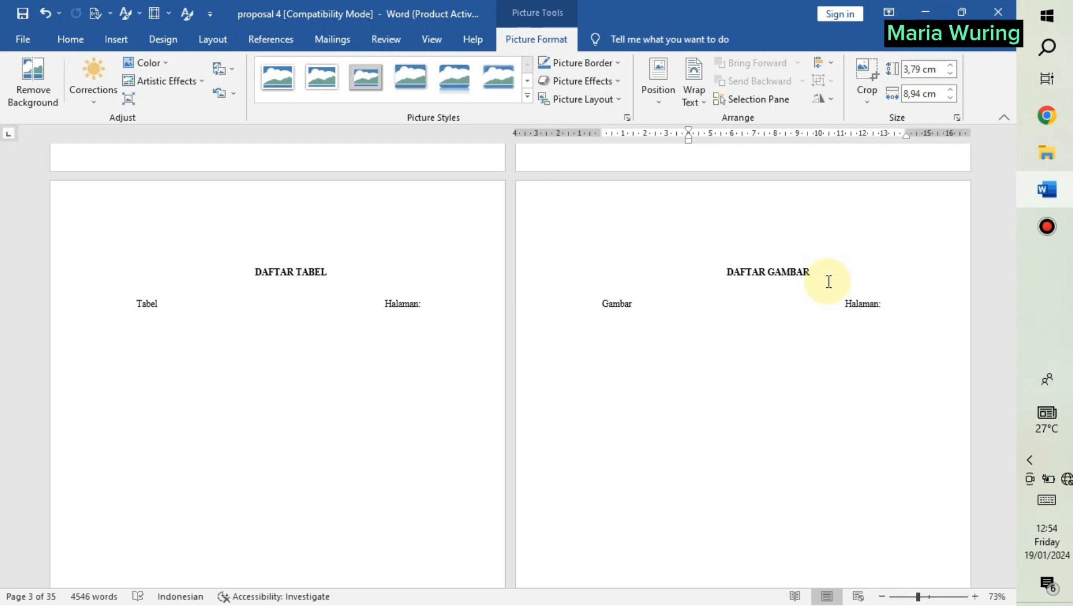
Examine the DAFTAR TABEL and DAFTAR GAMBAR pages and the proposal chapters through the BAB II LANDASAN TEORI heading.
{"action": "left_click", "coordinate": [257, 275]}
{"action": "left_click_drag", "start_coordinate": [257, 275], "coordinate": [466, 306]}
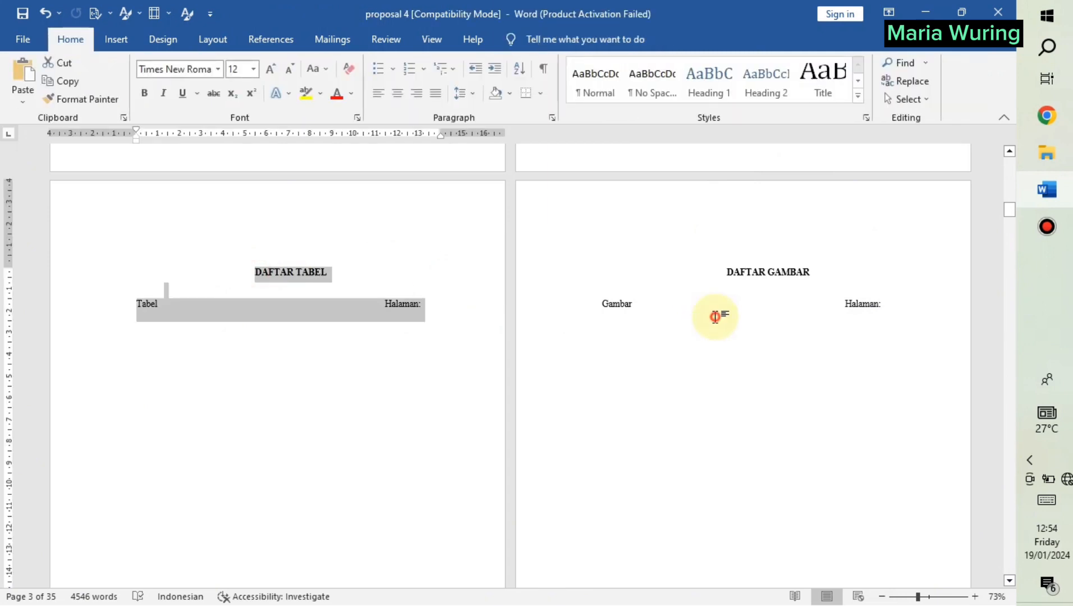
{"action": "left_click", "coordinate": [724, 271]}
{"action": "left_click_drag", "start_coordinate": [793, 294], "coordinate": [843, 316]}
{"action": "left_click", "coordinate": [869, 314]}
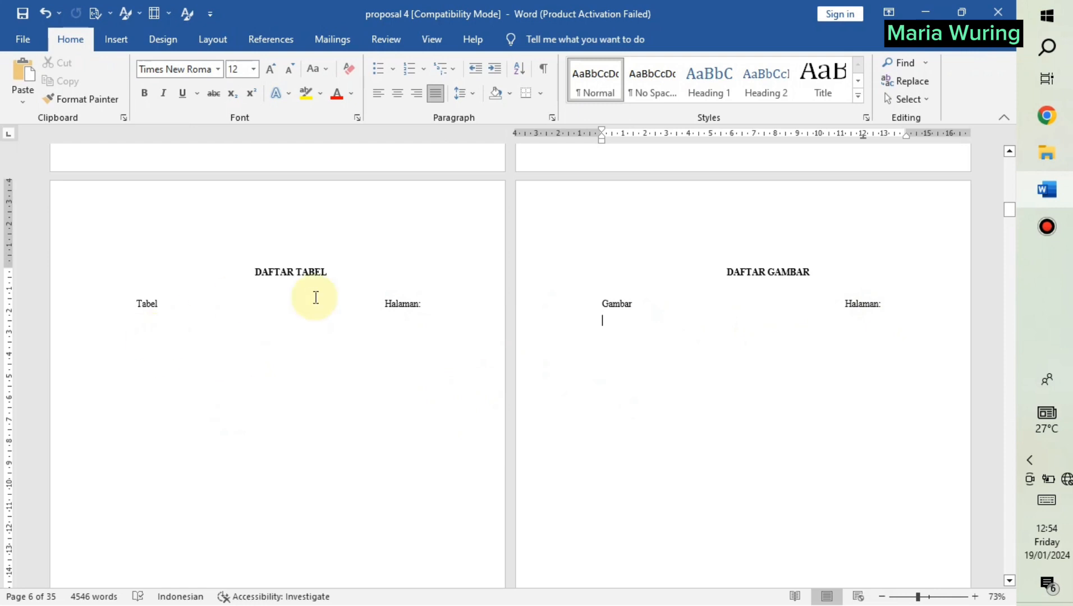
{"action": "scroll", "coordinate": [878, 354], "scroll_direction": "down", "scroll_amount": 10}
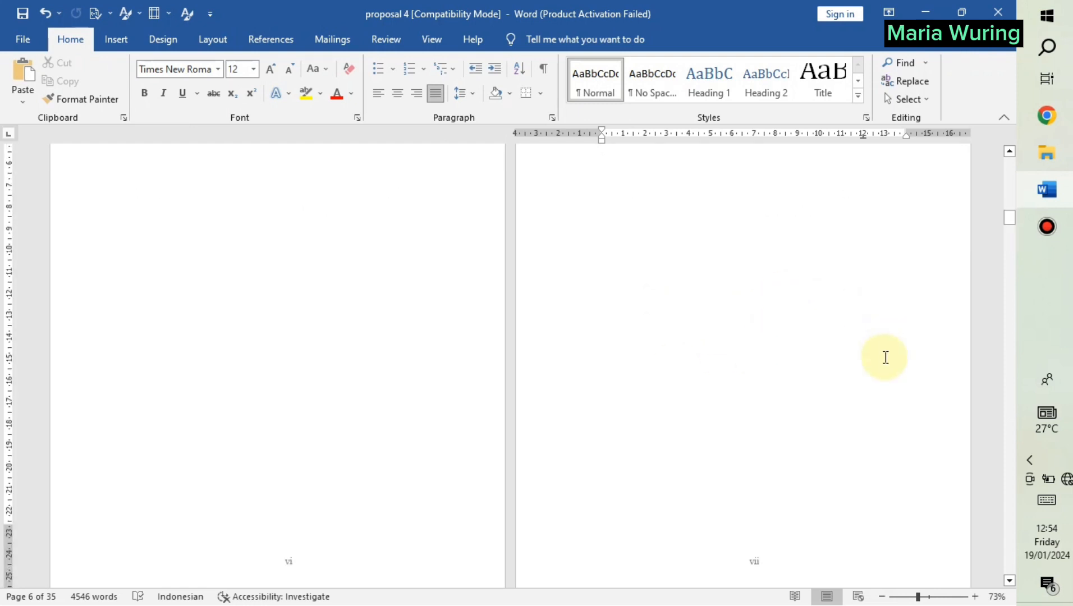
{"action": "scroll", "coordinate": [878, 352], "scroll_direction": "down", "scroll_amount": 8}
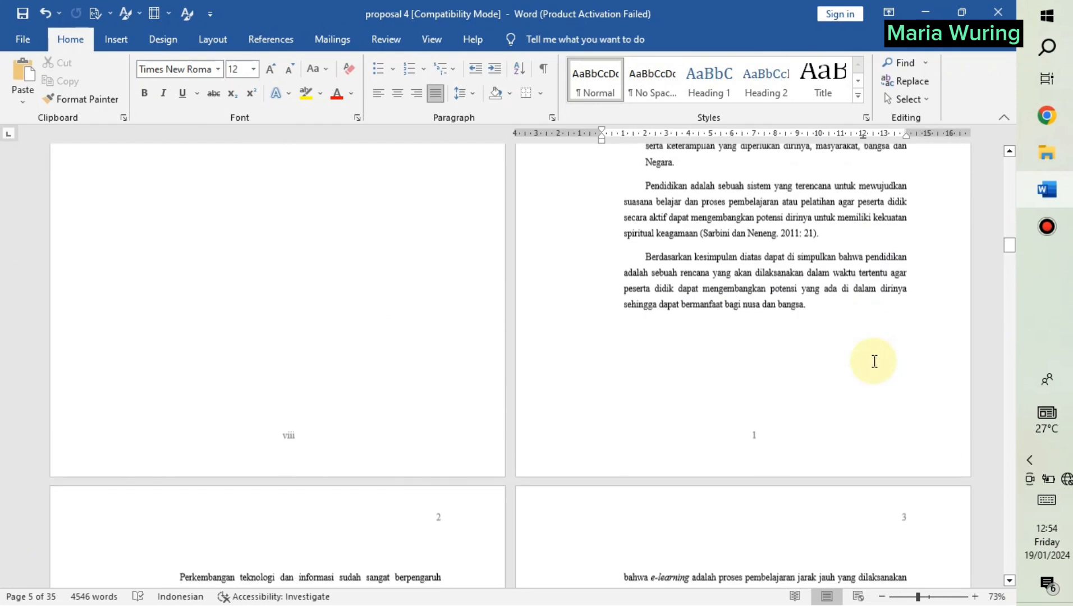
{"action": "scroll", "coordinate": [866, 348], "scroll_direction": "down", "scroll_amount": 10}
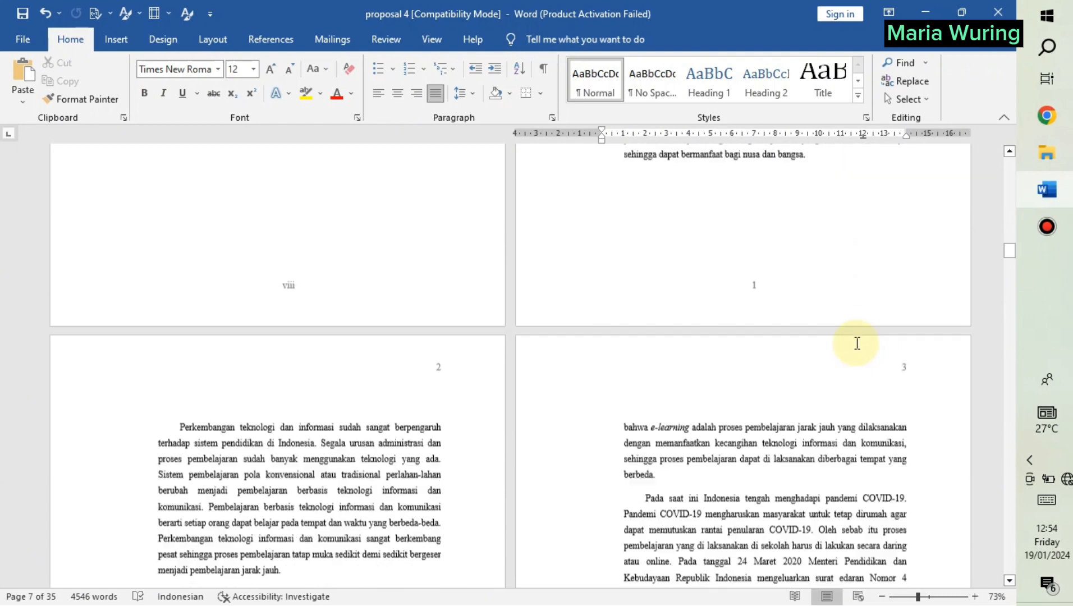
{"action": "scroll", "coordinate": [856, 353], "scroll_direction": "down", "scroll_amount": 10}
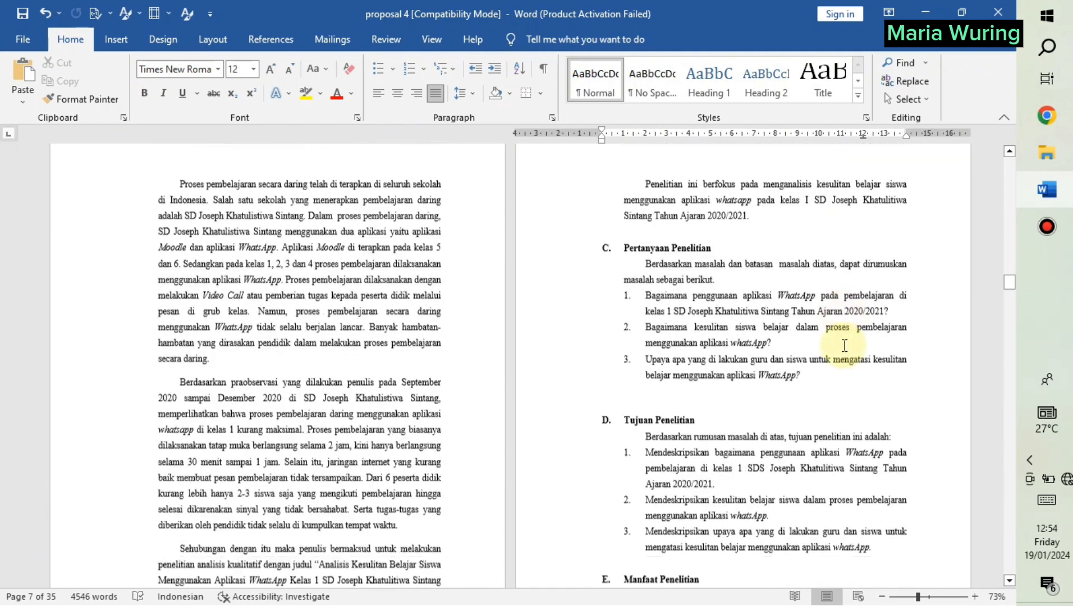
{"action": "scroll", "coordinate": [843, 343], "scroll_direction": "down", "scroll_amount": 10}
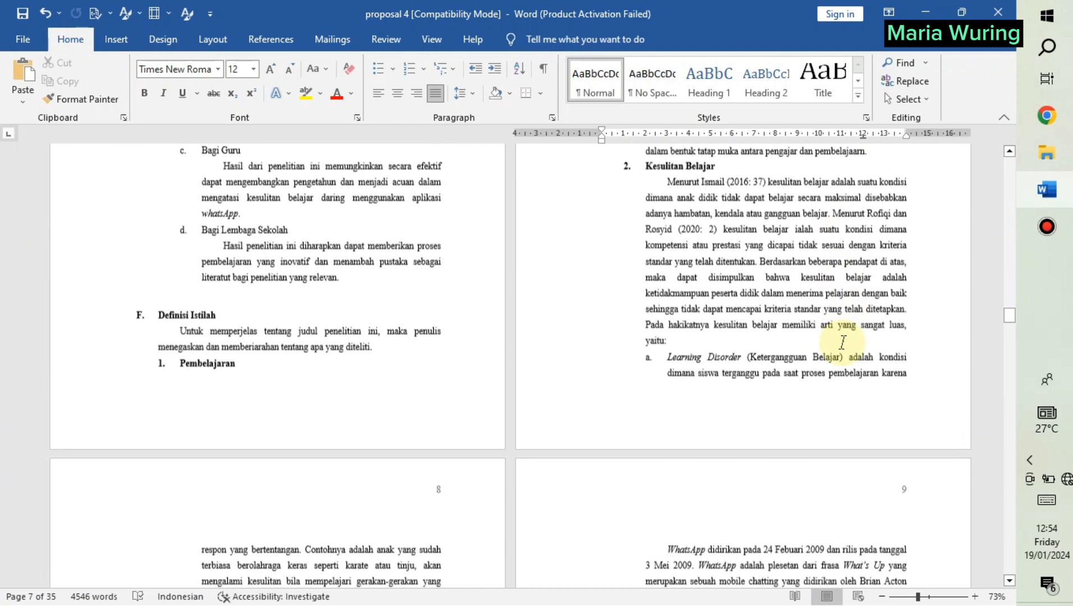
{"action": "scroll", "coordinate": [844, 344], "scroll_direction": "down", "scroll_amount": 8}
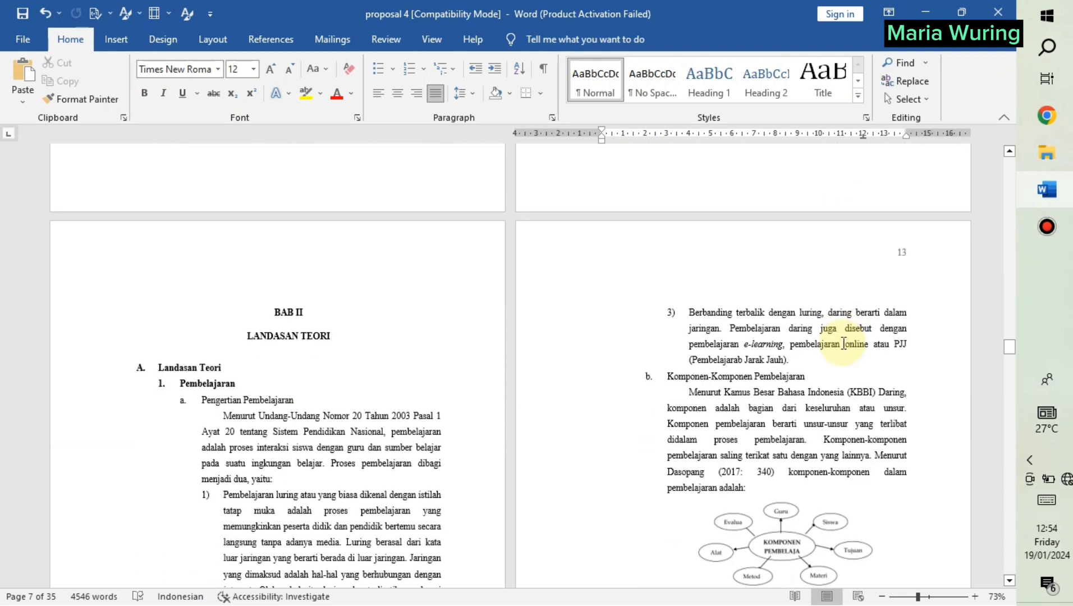
{"action": "left_click_drag", "start_coordinate": [262, 185], "coordinate": [355, 220]}
{"action": "left_click", "coordinate": [353, 220]}
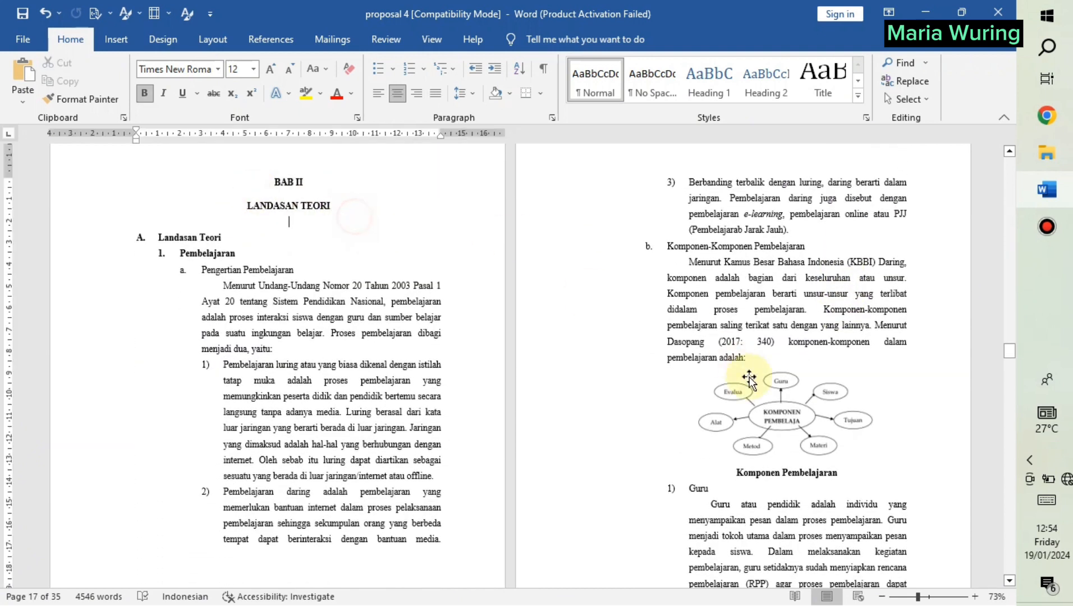
Start a caption before the "Komponen Pembelajaran" title under the diagram and review the available caption labels.
{"action": "left_click", "coordinate": [781, 413]}
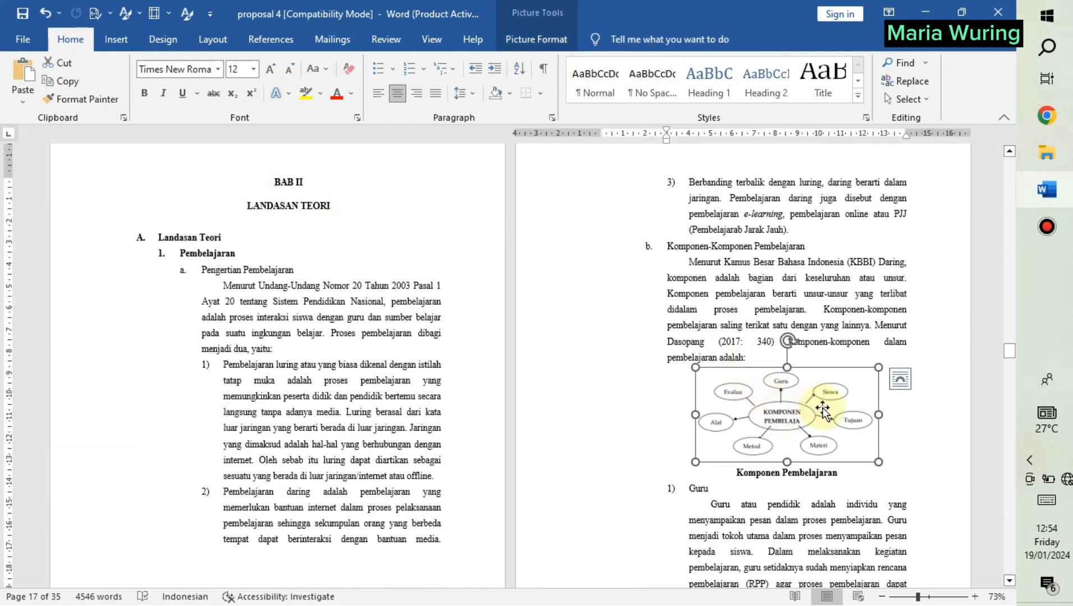
{"action": "left_click", "coordinate": [737, 473]}
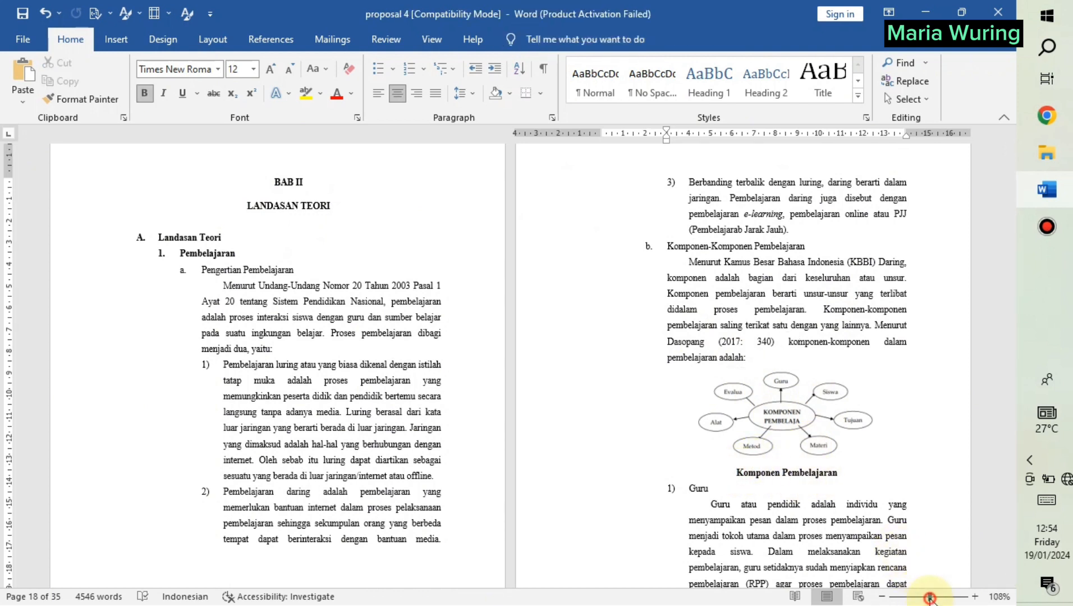
{"action": "left_click", "coordinate": [930, 597]}
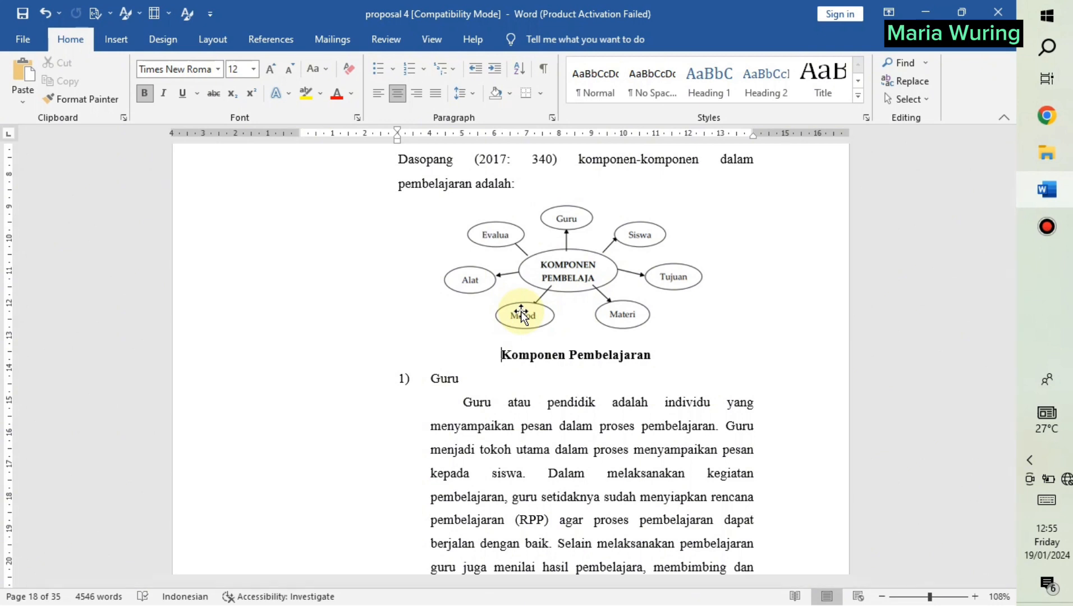
{"action": "left_click", "coordinate": [280, 47]}
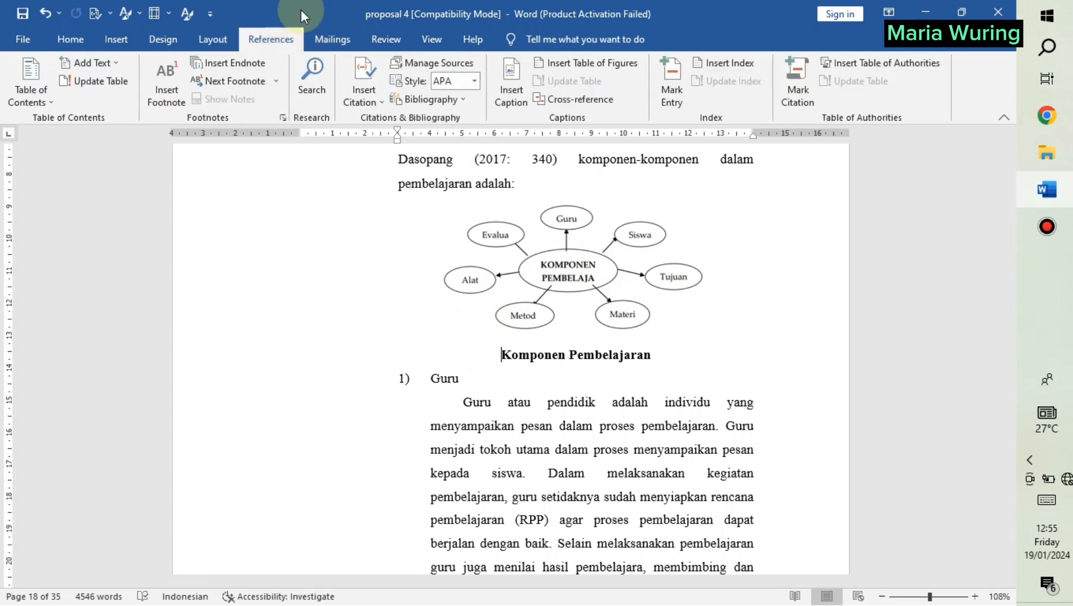
{"action": "left_click", "coordinate": [519, 107]}
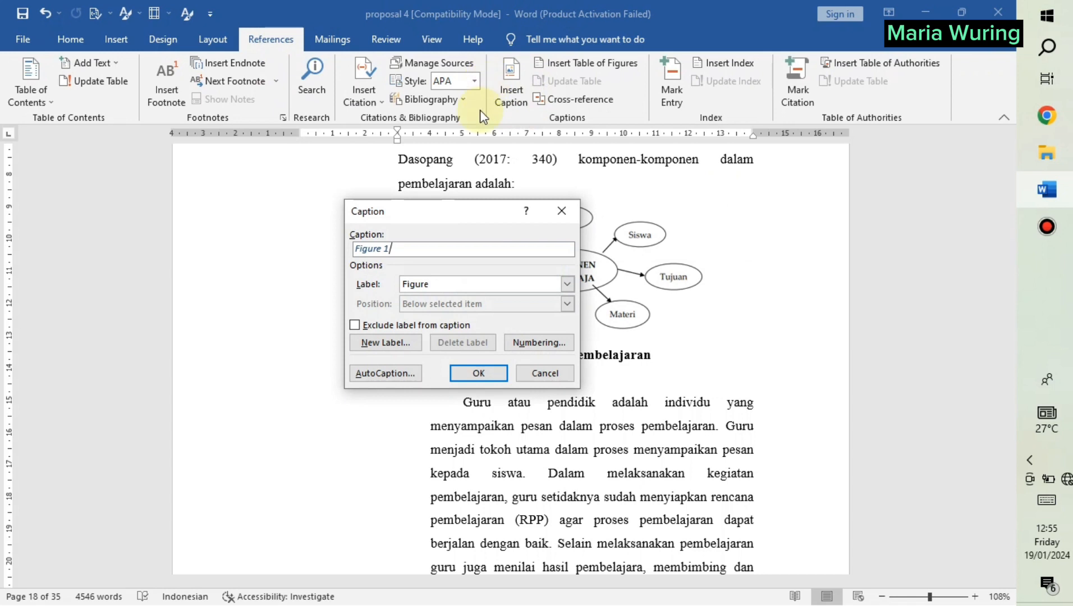
{"action": "left_click", "coordinate": [428, 285]}
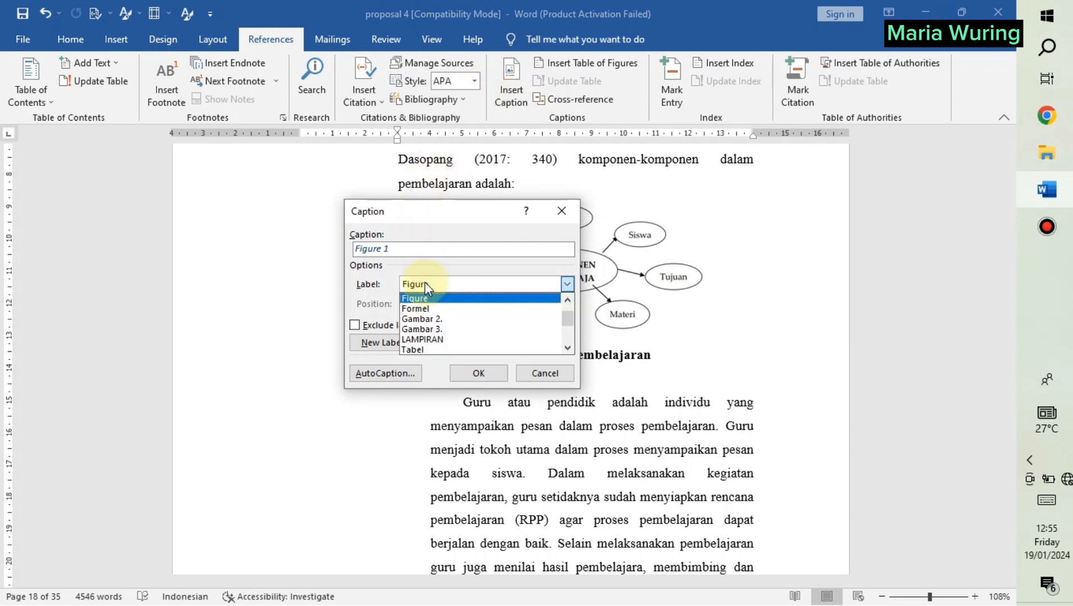
{"action": "scroll", "coordinate": [454, 341], "scroll_direction": "down", "scroll_amount": 2}
{"action": "scroll", "coordinate": [451, 341], "scroll_direction": "up", "scroll_amount": 3}
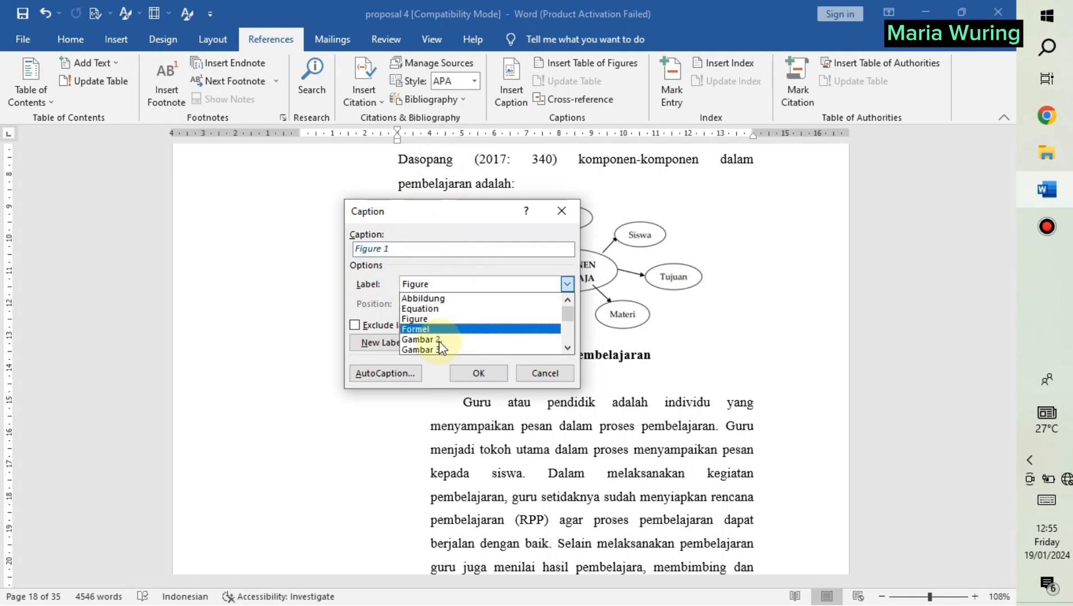
{"action": "scroll", "coordinate": [449, 343], "scroll_direction": "down", "scroll_amount": 2}
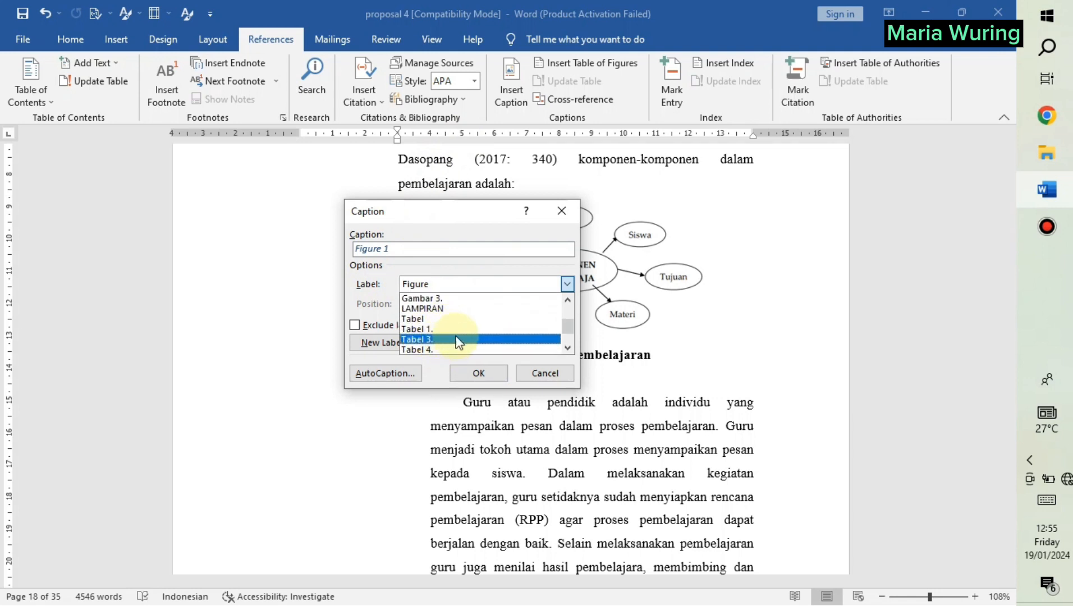
{"action": "scroll", "coordinate": [457, 342], "scroll_direction": "up", "scroll_amount": 2}
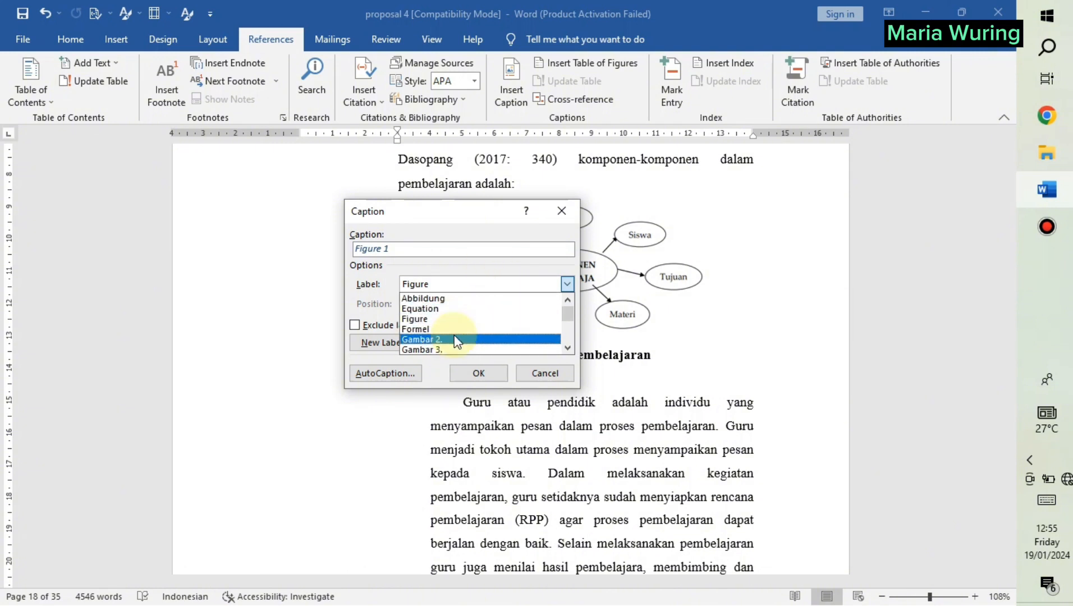
Create the caption label "Gambar 2." and insert the numbered caption before the "Komponen Pembelajaran" title.
{"action": "left_click", "coordinate": [471, 279]}
{"action": "left_click", "coordinate": [396, 343]}
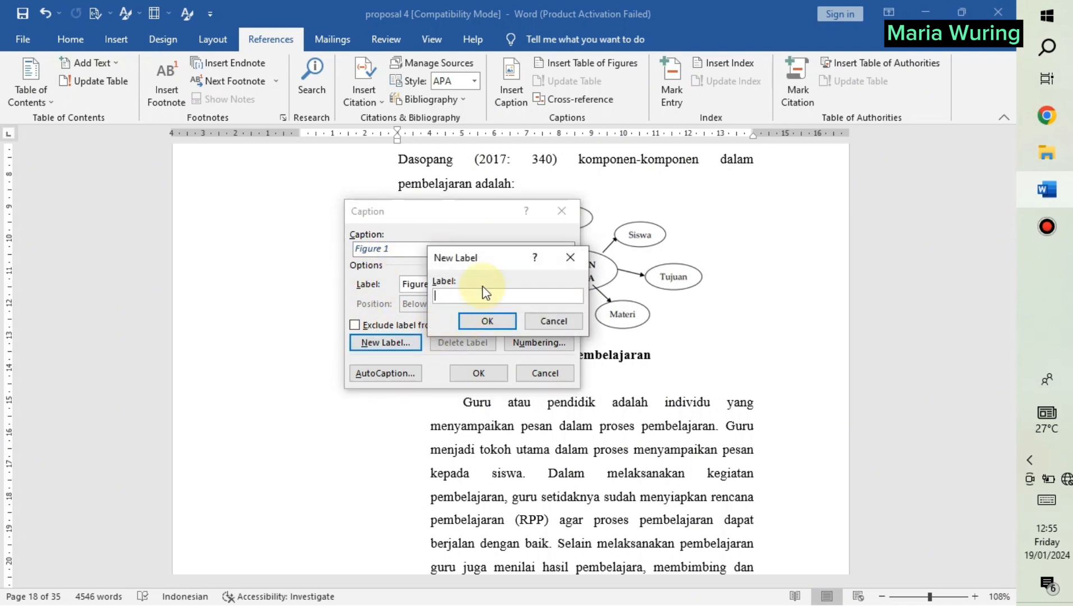
{"action": "type", "text": "Gambar 2."}
{"action": "left_click", "coordinate": [486, 321]}
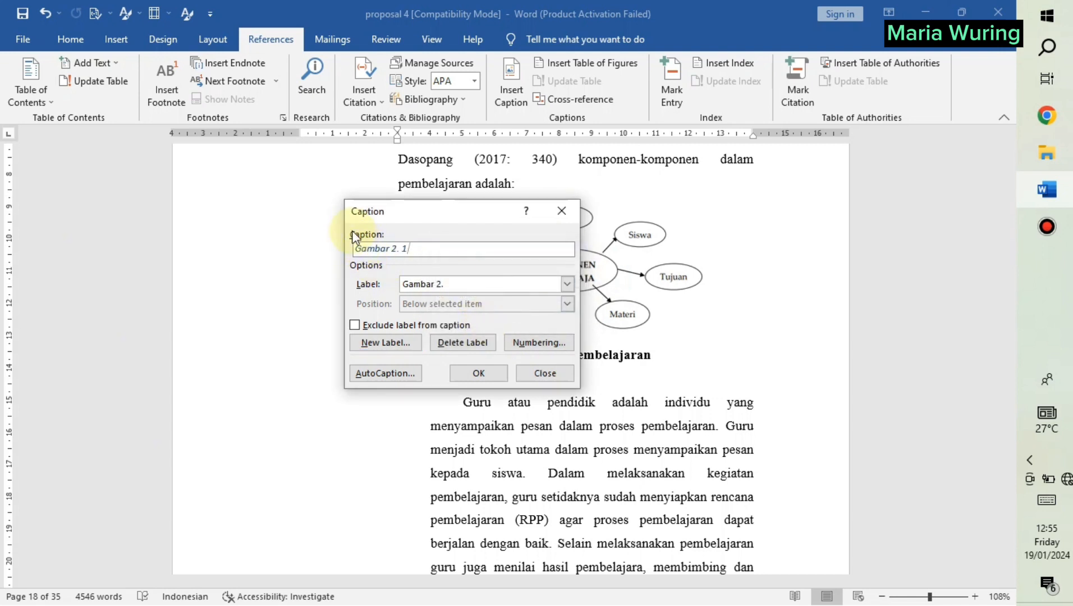
{"action": "left_click", "coordinate": [497, 374]}
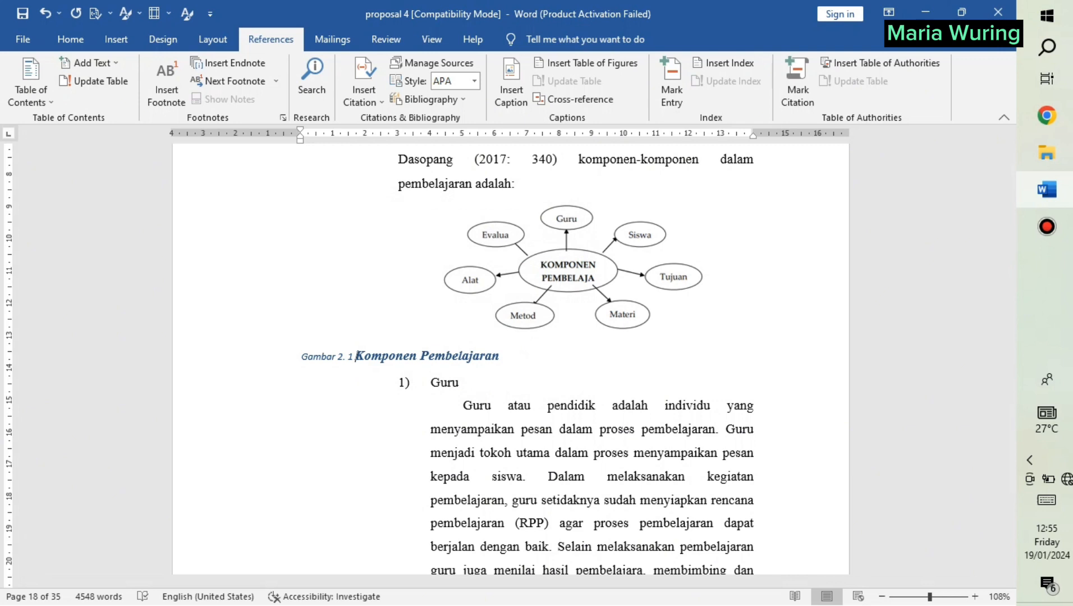
Set the whole "Gambar 2. 1 Komponen Pembelajaran" caption line to Times New Roman, size 12.
{"action": "left_click_drag", "start_coordinate": [297, 355], "coordinate": [511, 339]}
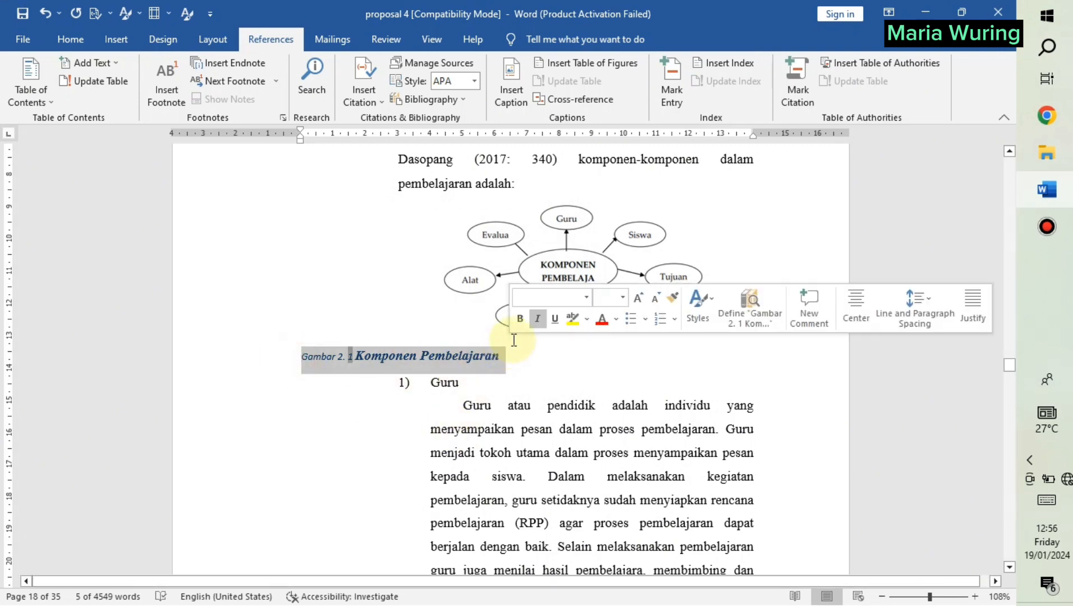
{"action": "left_click", "coordinate": [504, 358]}
{"action": "left_click", "coordinate": [303, 358]}
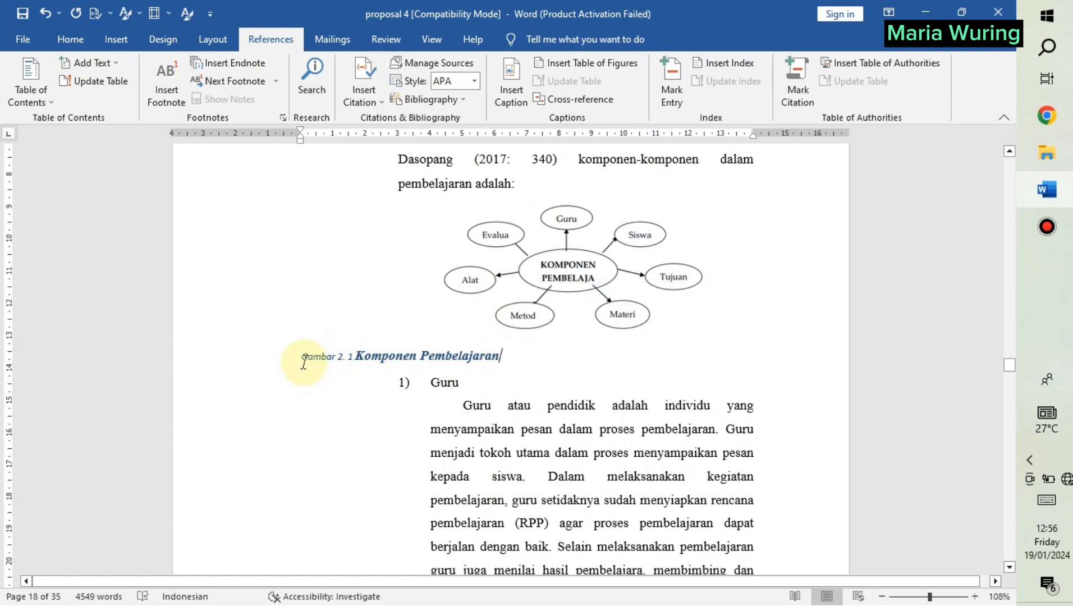
{"action": "left_click_drag", "start_coordinate": [292, 360], "coordinate": [510, 358]}
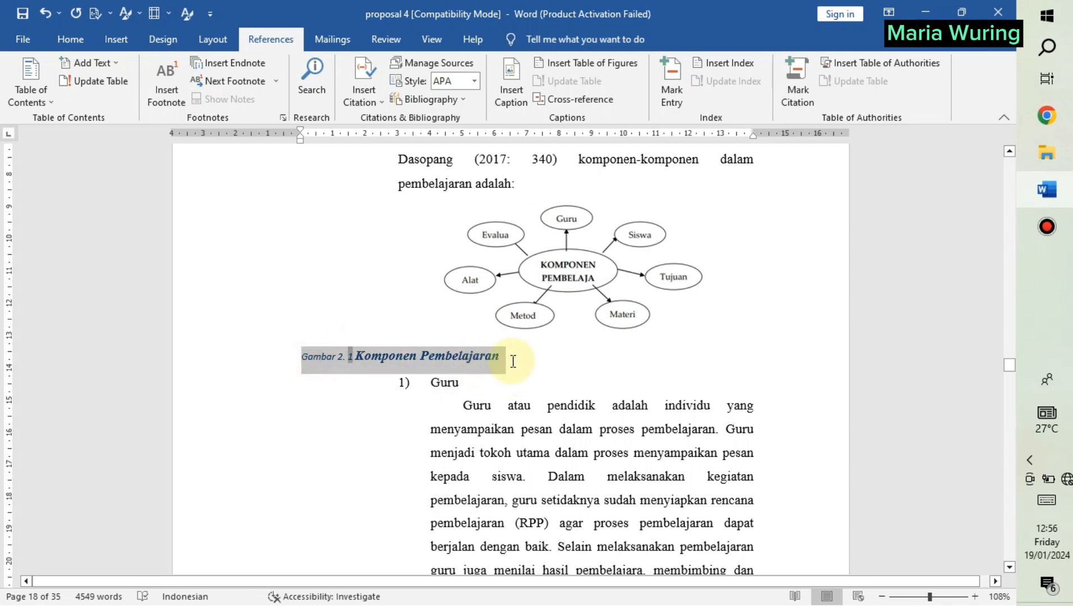
{"action": "left_click", "coordinate": [69, 40]}
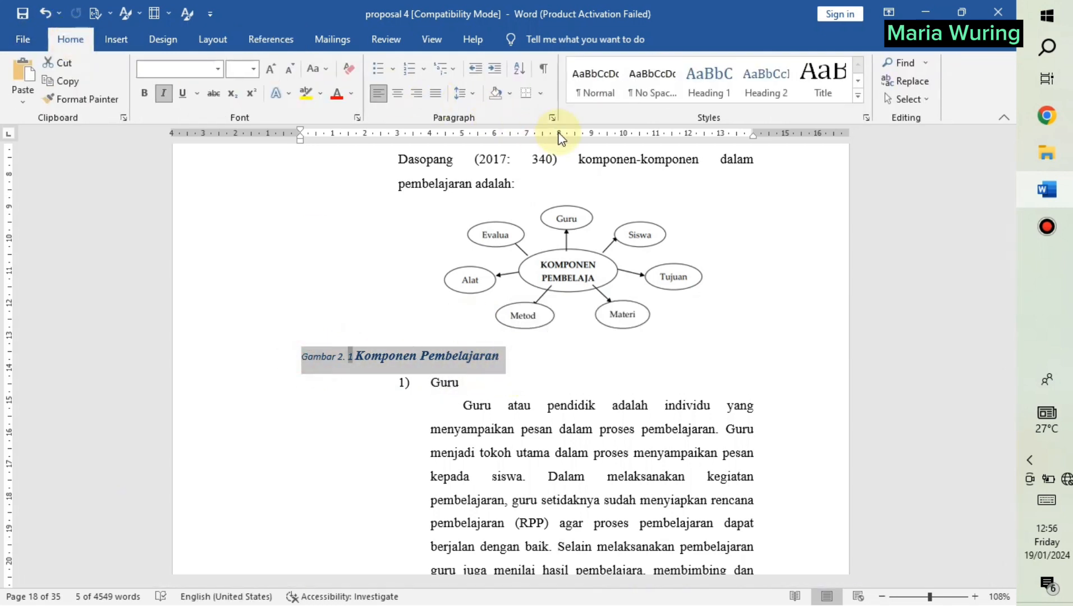
{"action": "left_click", "coordinate": [173, 69]}
{"action": "type", "text": "Times New Roma"}
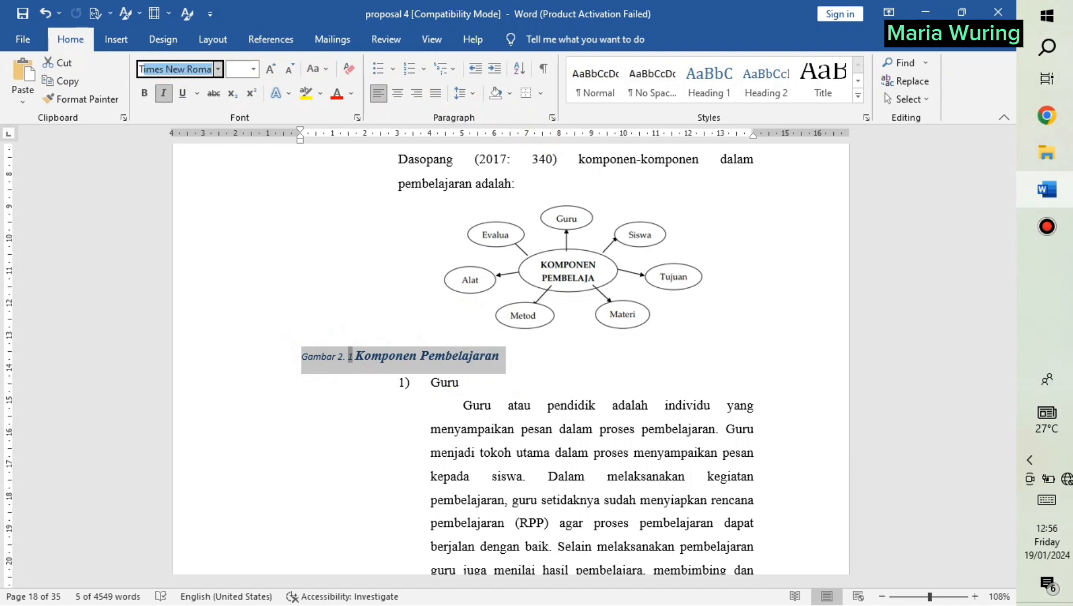
{"action": "key", "text": "Return"}
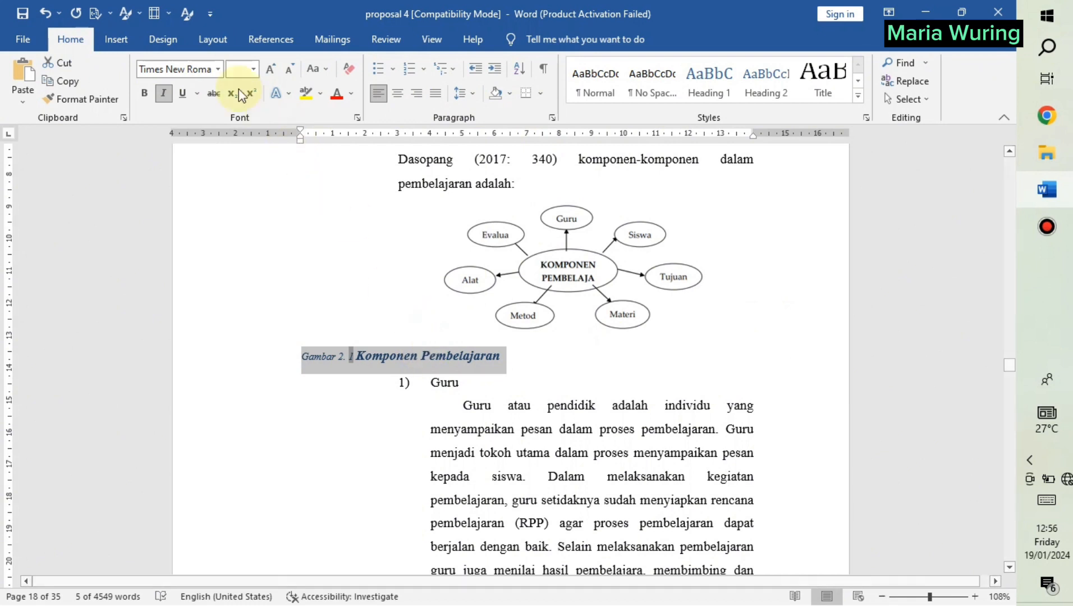
{"action": "type", "text": "12"}
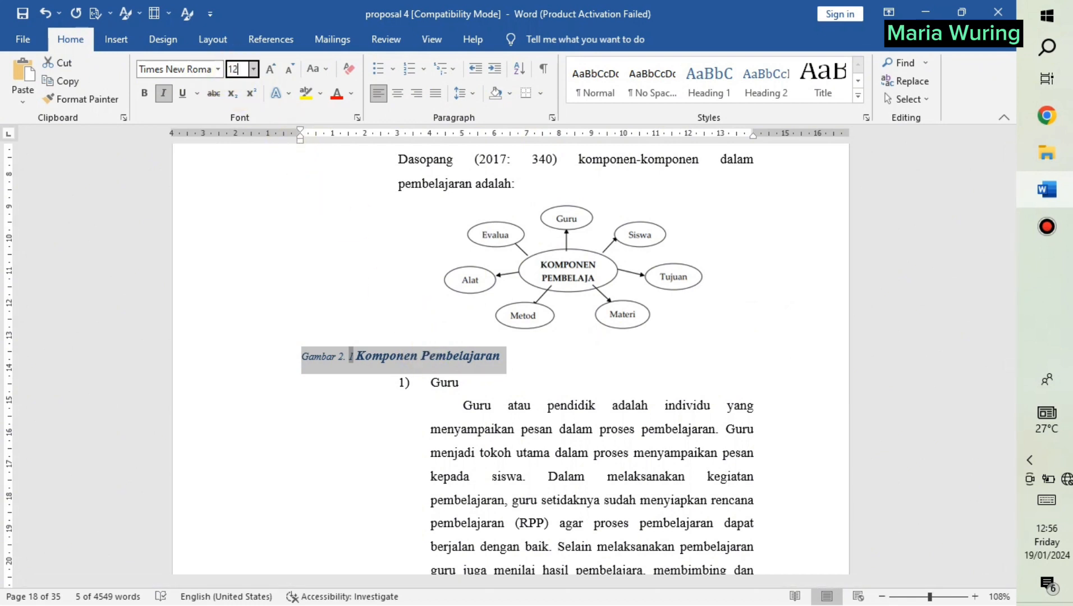
{"action": "key", "text": "Return"}
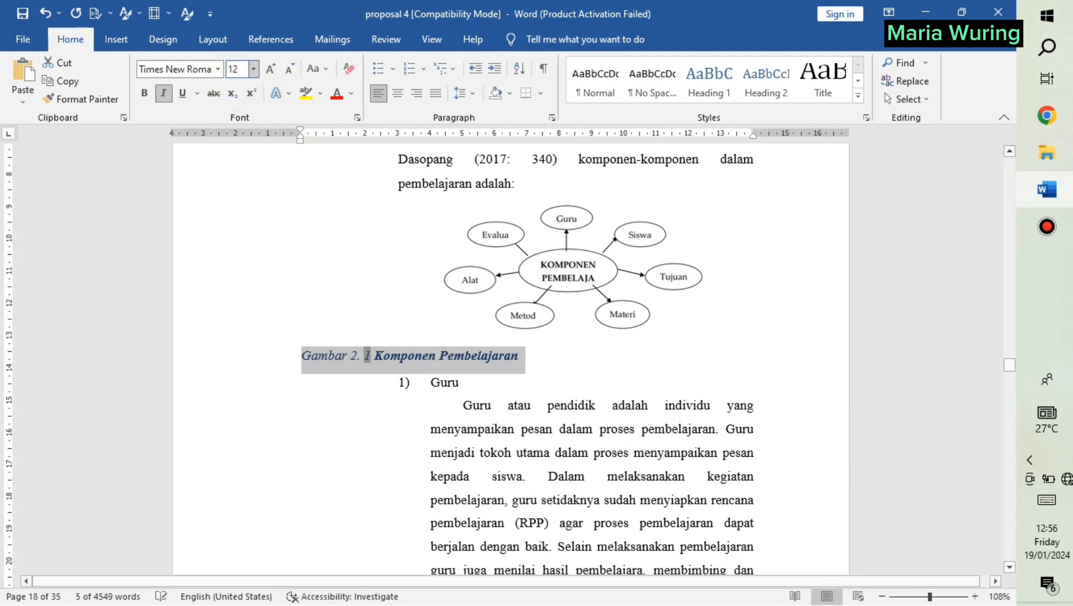
Make the selected caption bold without italics and set its font color to Automatic.
{"action": "left_click", "coordinate": [163, 94]}
{"action": "left_click", "coordinate": [146, 95]}
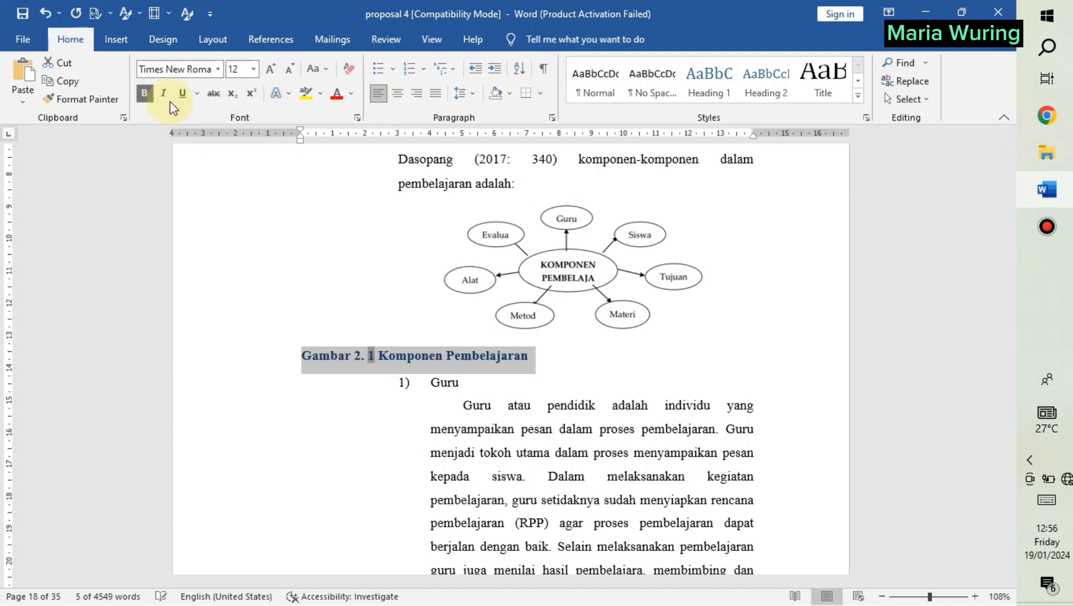
{"action": "left_click", "coordinate": [352, 93]}
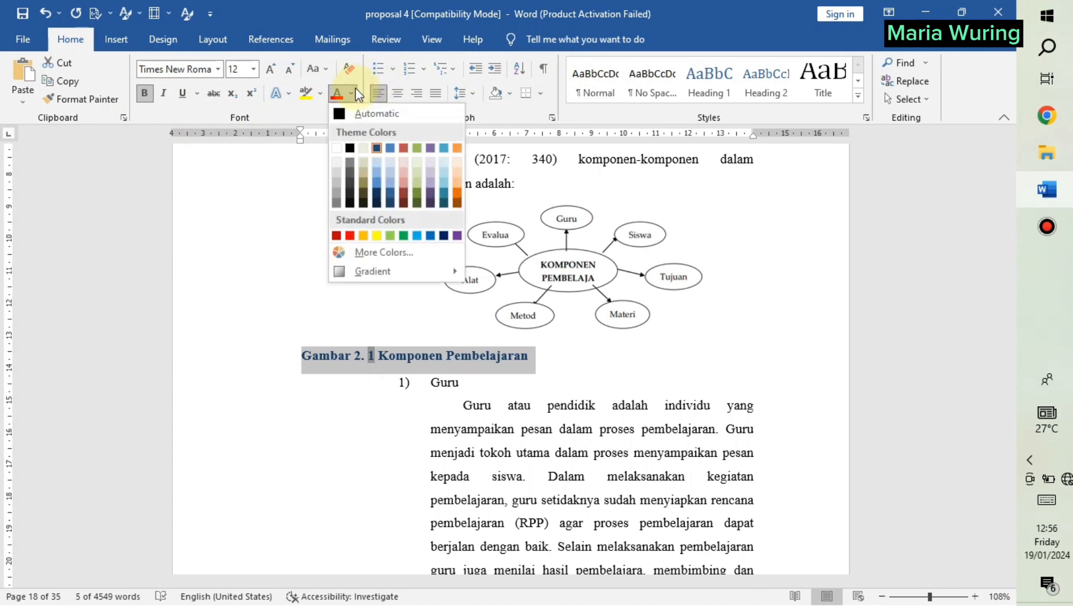
{"action": "left_click", "coordinate": [341, 114]}
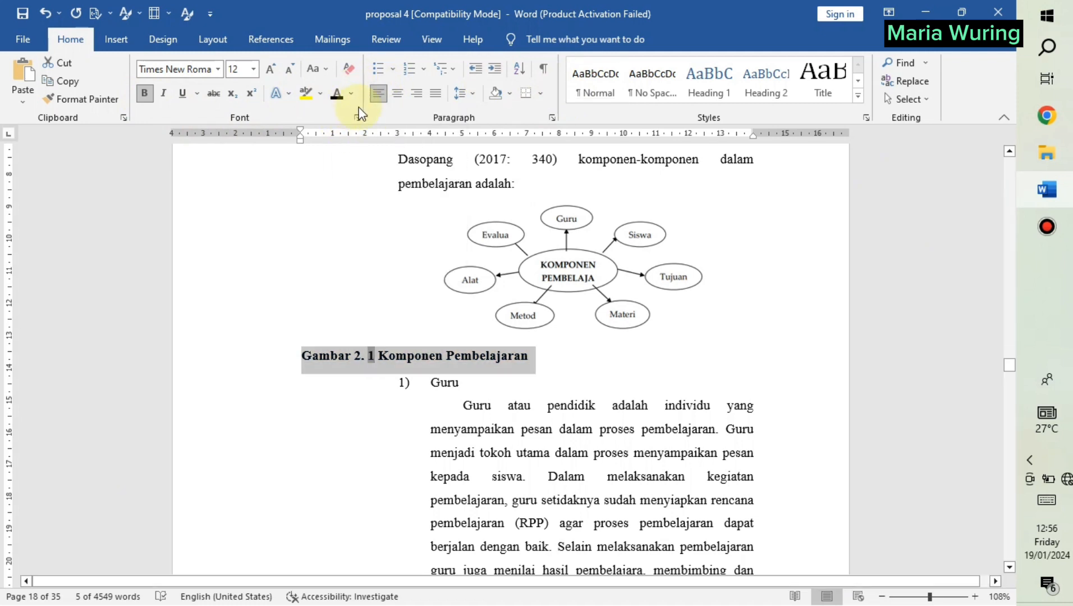
Indent the diagram's caption about 3 cm from the left margin and center it.
{"action": "left_click_drag", "start_coordinate": [305, 144], "coordinate": [402, 164]}
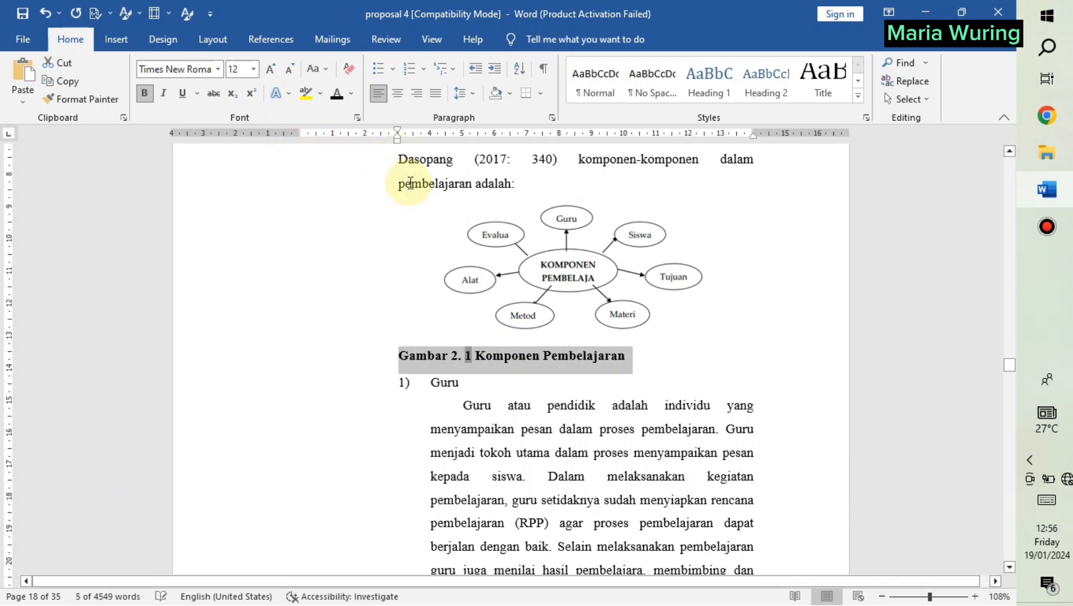
{"action": "left_click", "coordinate": [398, 97]}
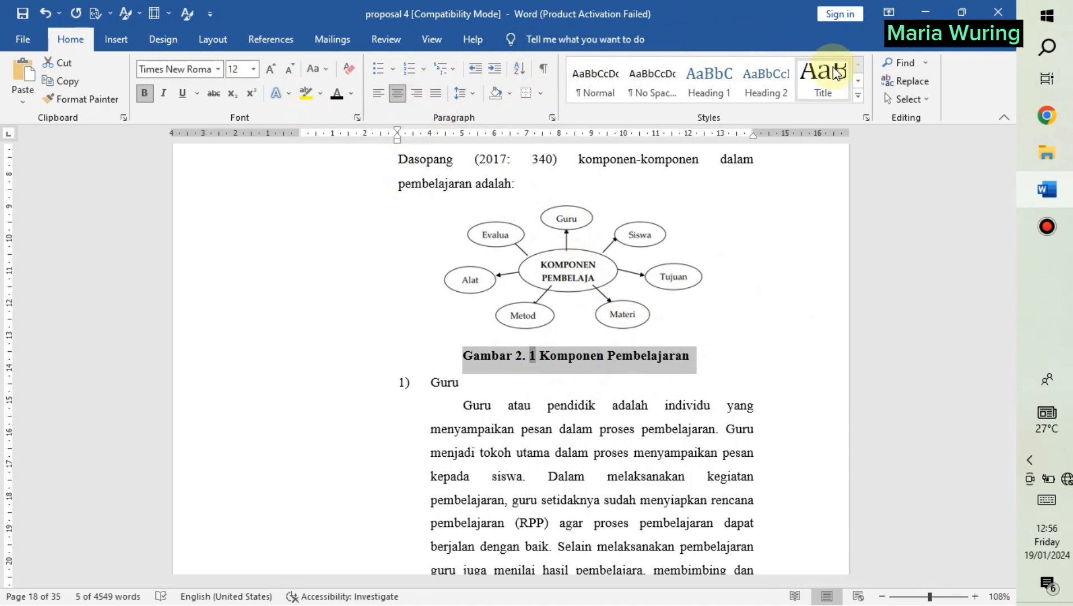
Update the Caption style to match the formatting of the selected "Gambar 2. 1 Komponen Pembelajaran" line.
{"action": "left_click", "coordinate": [858, 99]}
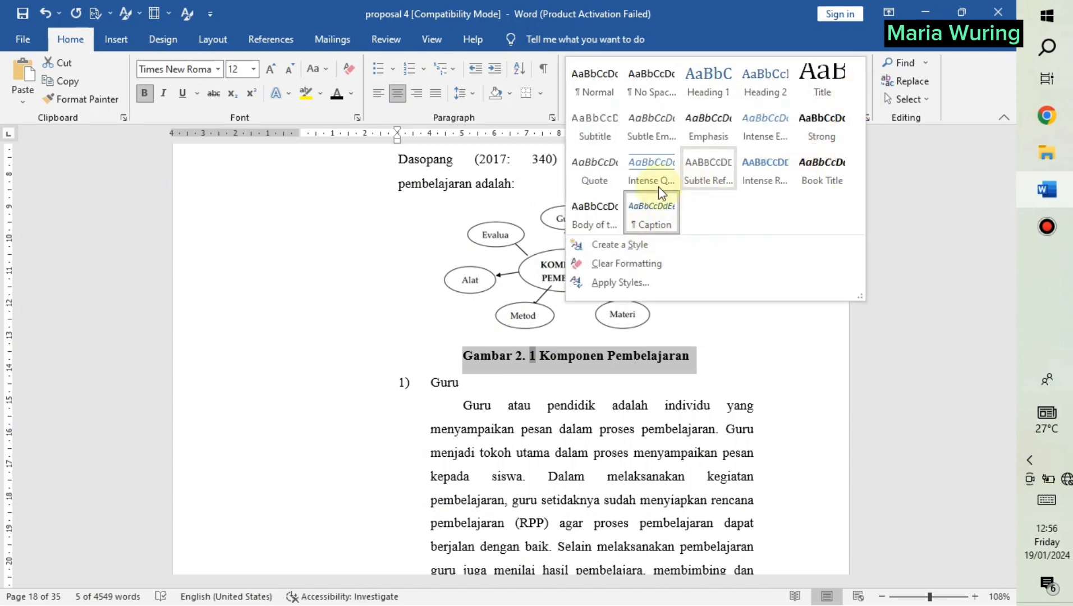
{"action": "left_click", "coordinate": [648, 216]}
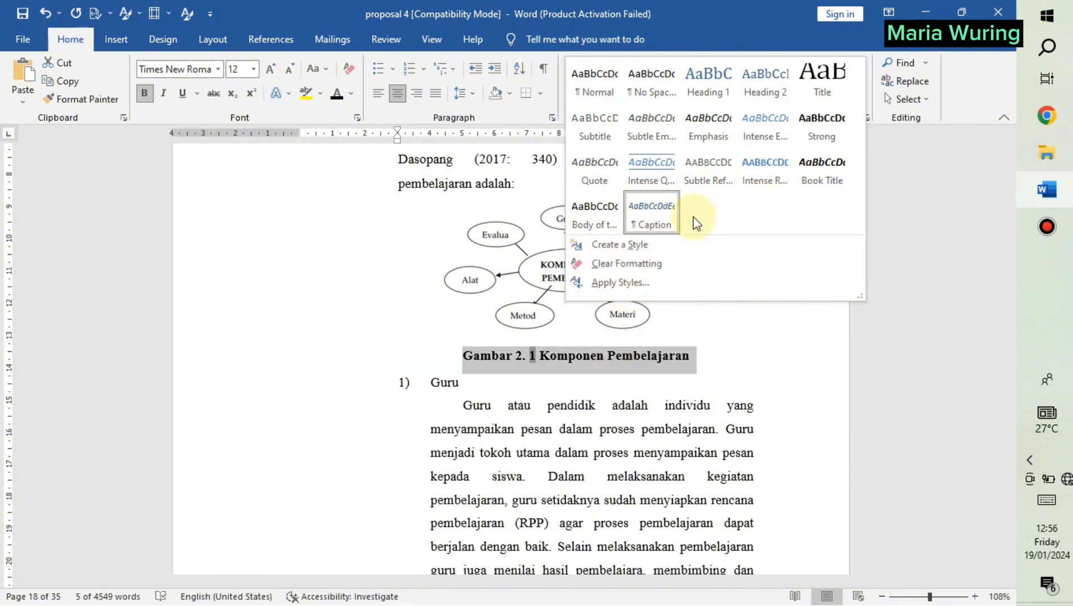
{"action": "right_click", "coordinate": [670, 207]}
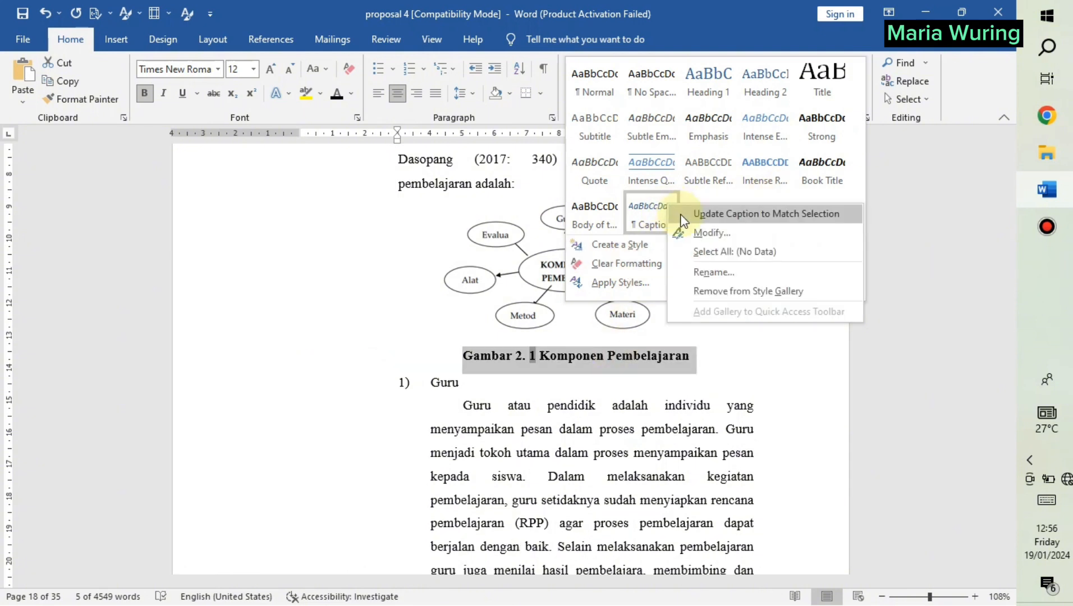
{"action": "left_click", "coordinate": [746, 216]}
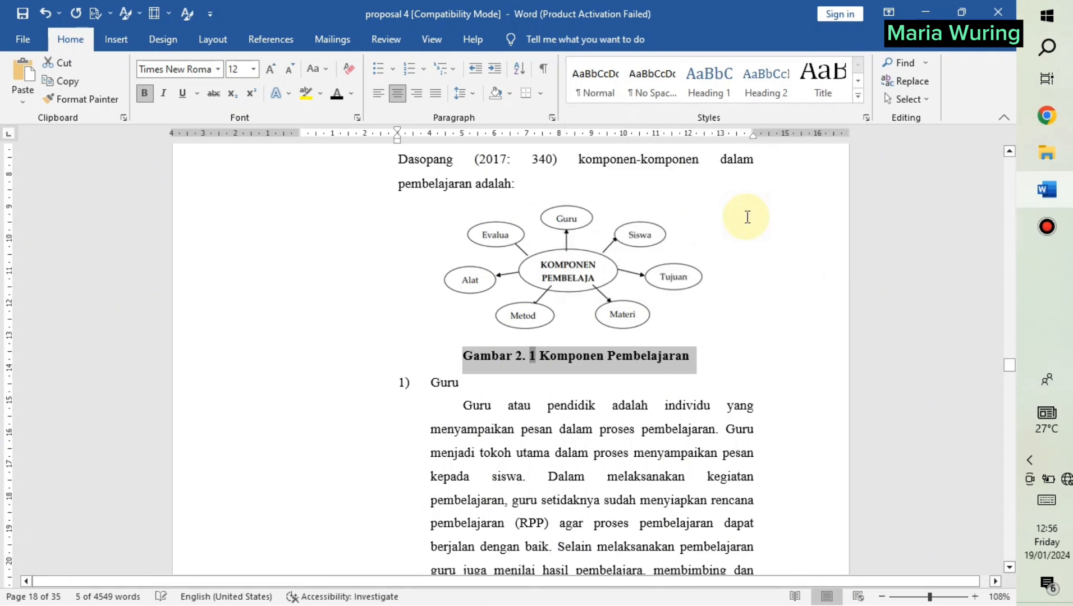
{"action": "left_click", "coordinate": [569, 360]}
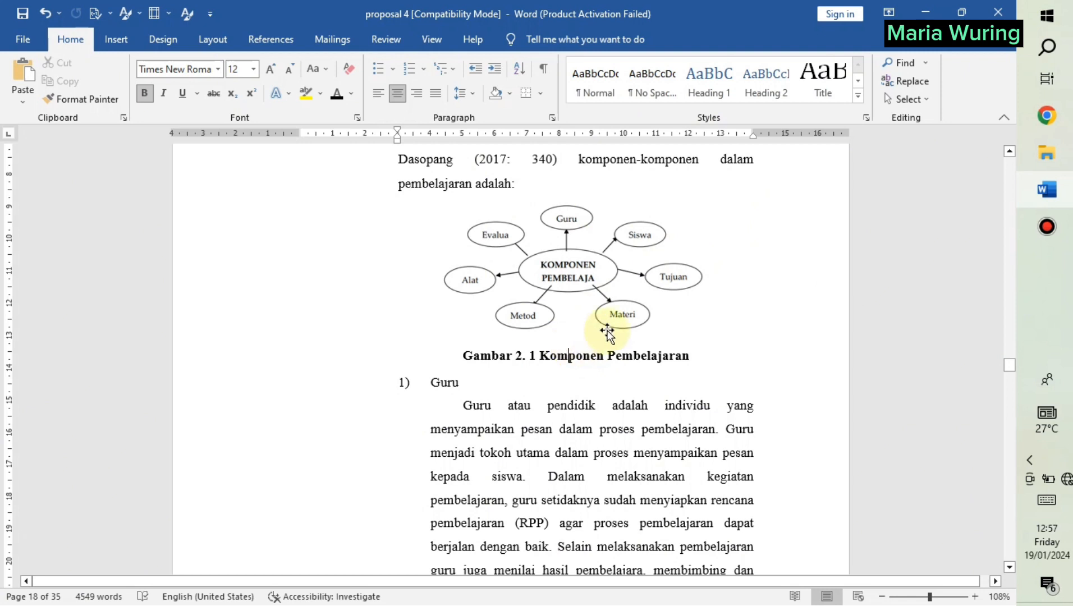
Create the caption label "Tabel 2." and insert its numbered caption before the "Penelitian yang Relevan" table title under Kajian Pustaka.
{"action": "scroll", "coordinate": [837, 379], "scroll_direction": "down", "scroll_amount": 10}
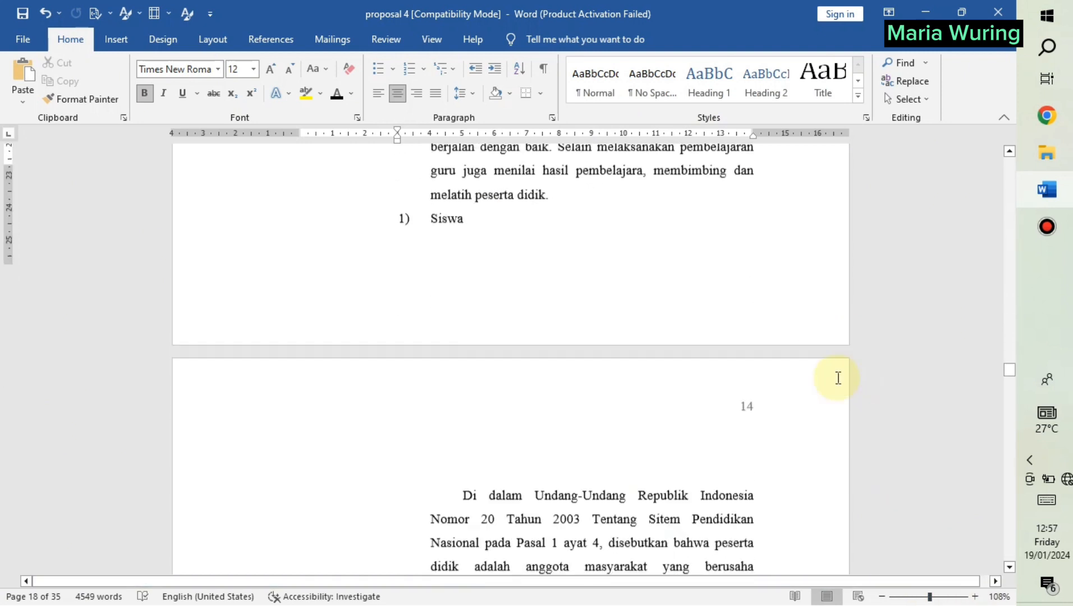
{"action": "scroll", "coordinate": [838, 378], "scroll_direction": "down", "scroll_amount": 20}
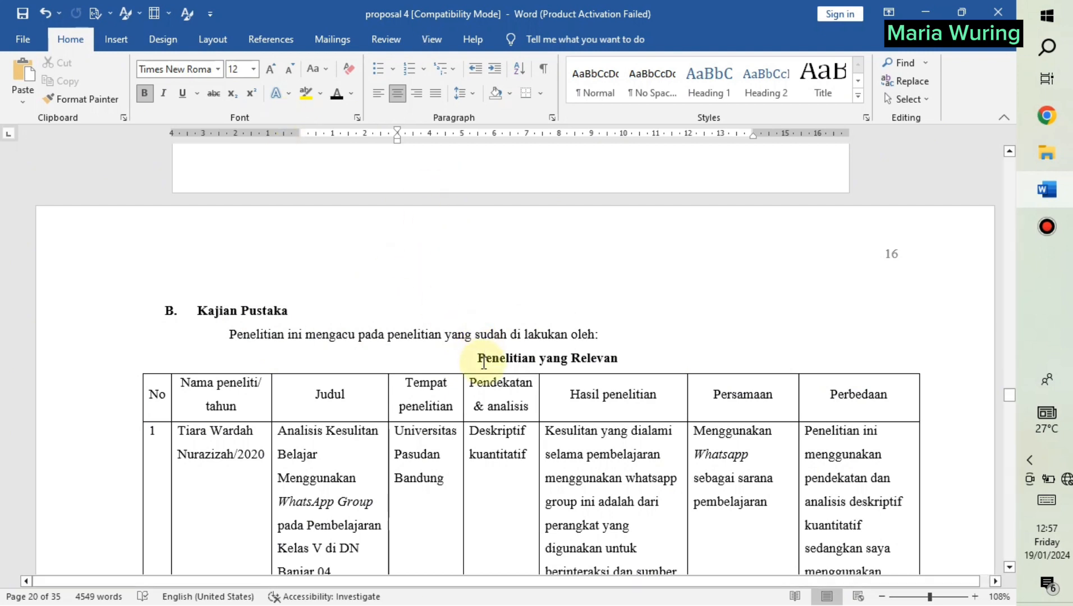
{"action": "left_click", "coordinate": [467, 356]}
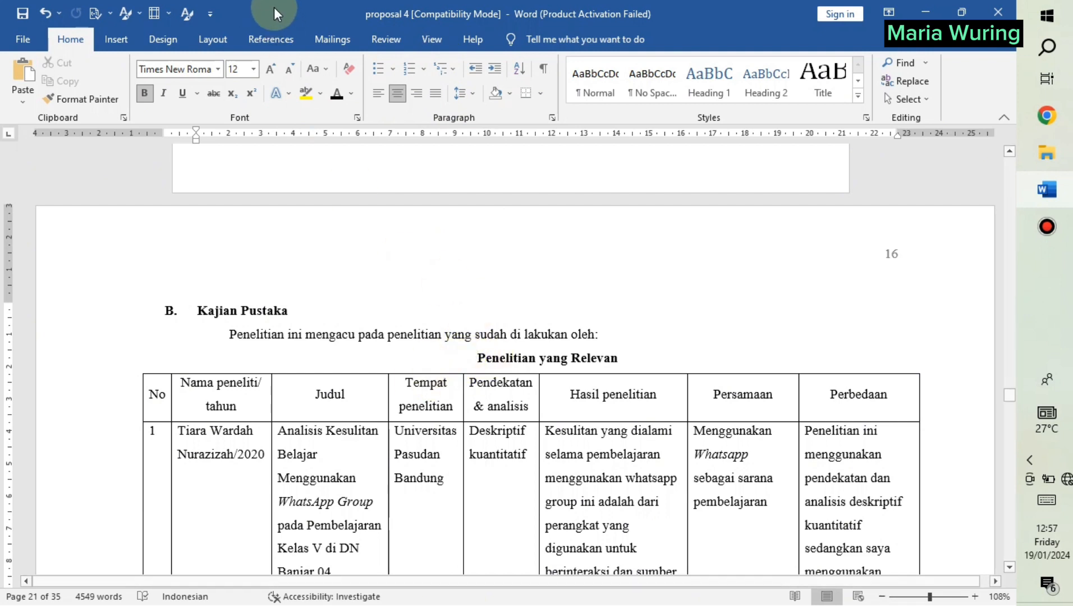
{"action": "left_click", "coordinate": [272, 40]}
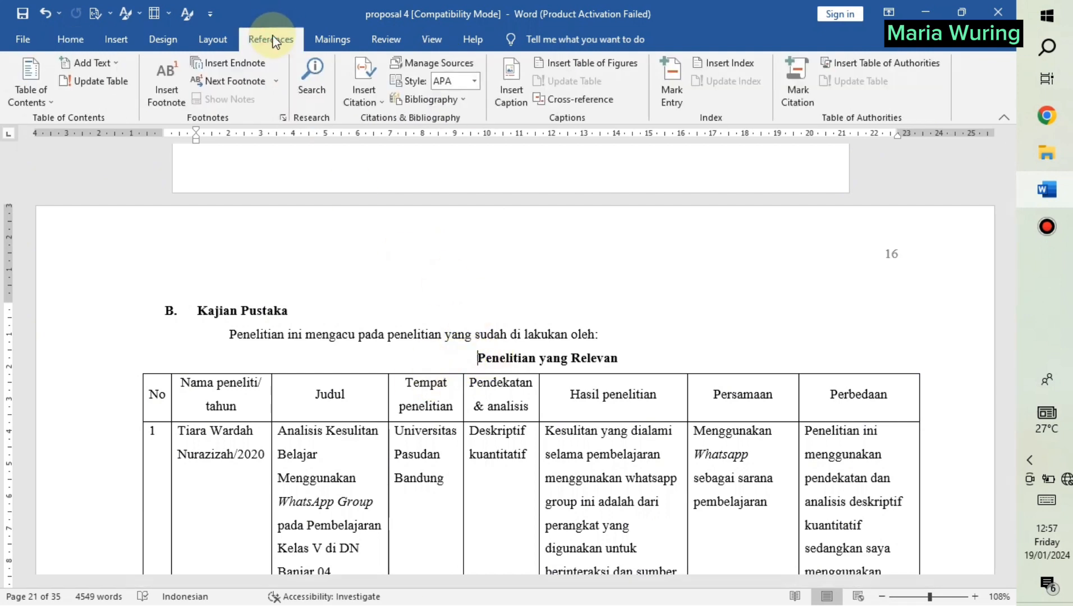
{"action": "left_click", "coordinate": [519, 97]}
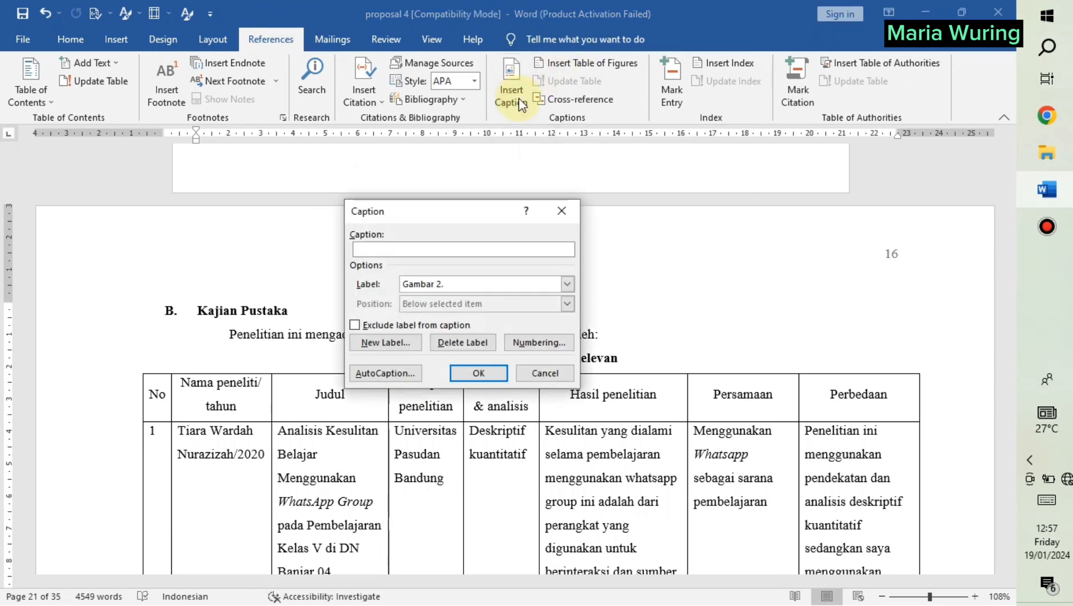
{"action": "left_click", "coordinate": [433, 285]}
{"action": "scroll", "coordinate": [431, 320], "scroll_direction": "down", "scroll_amount": 2}
{"action": "scroll", "coordinate": [443, 337], "scroll_direction": "down", "scroll_amount": 1}
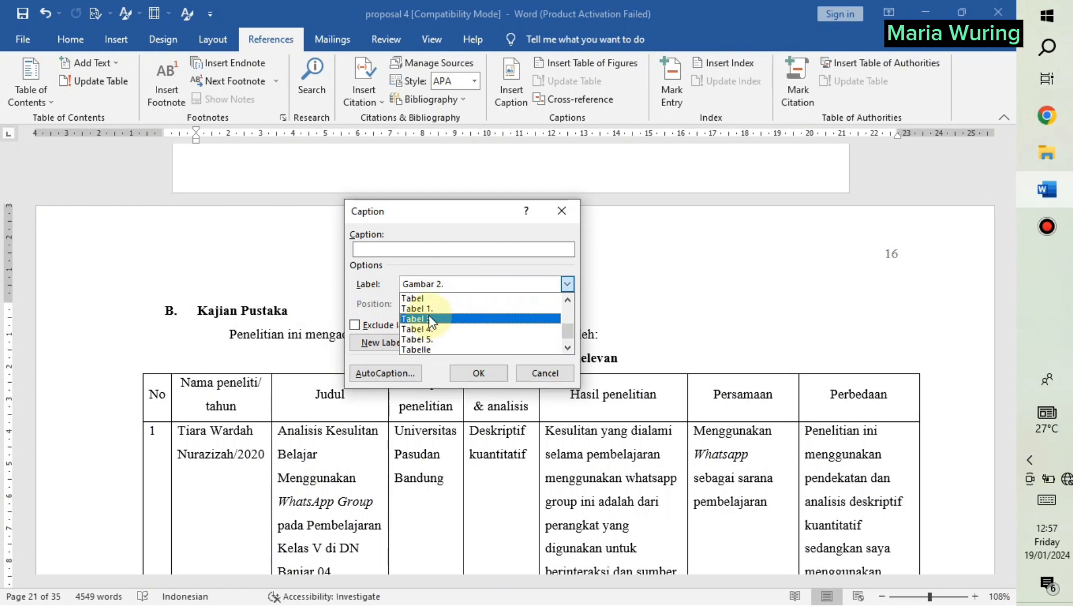
{"action": "left_click", "coordinate": [384, 309]}
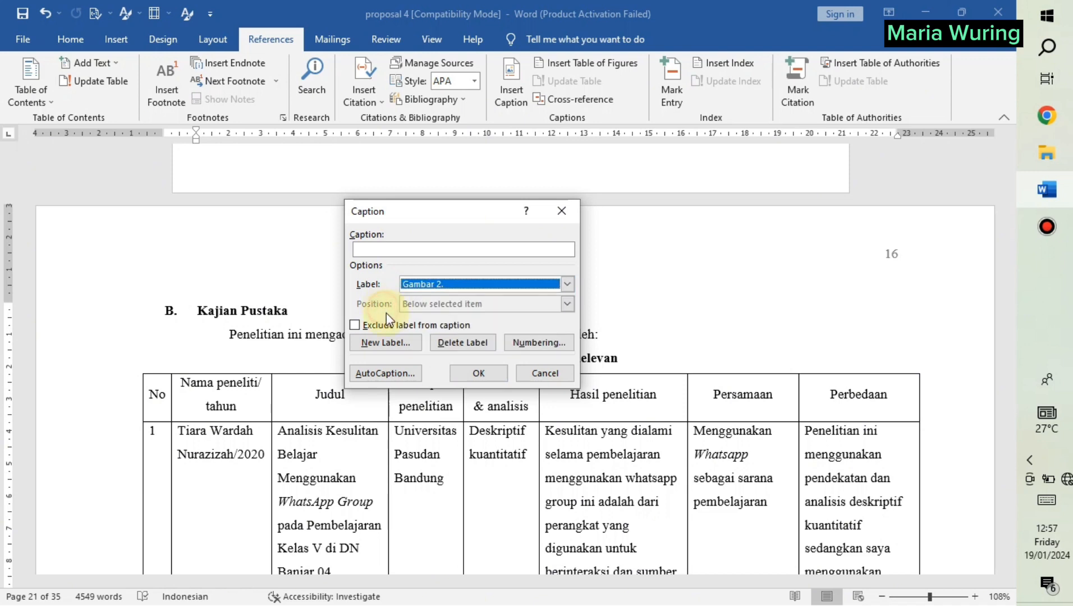
{"action": "left_click", "coordinate": [385, 342]}
{"action": "type", "text": "Tabel 2."}
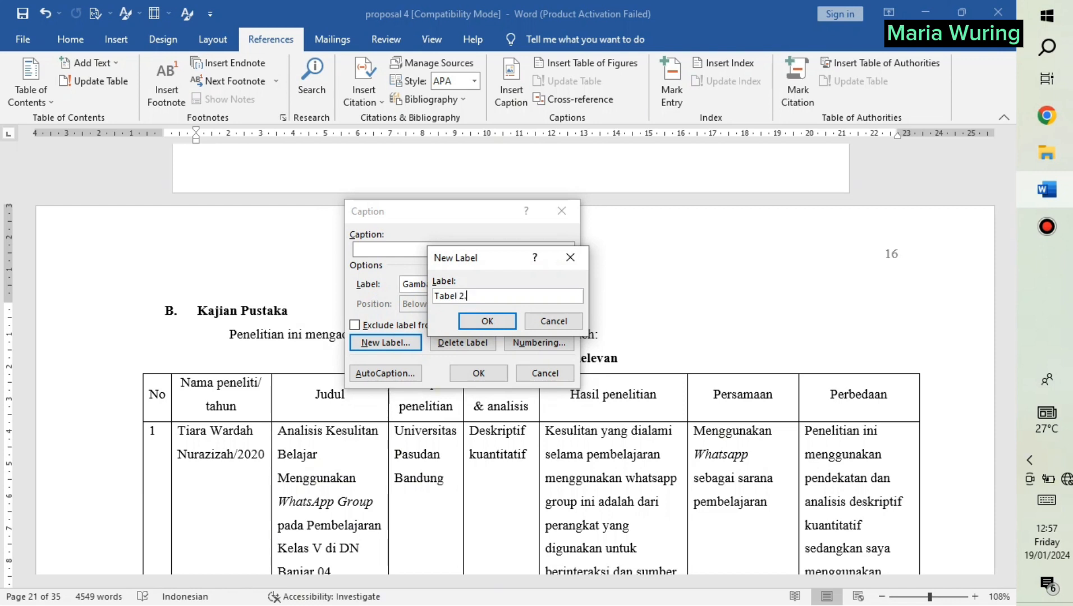
{"action": "left_click", "coordinate": [487, 320]}
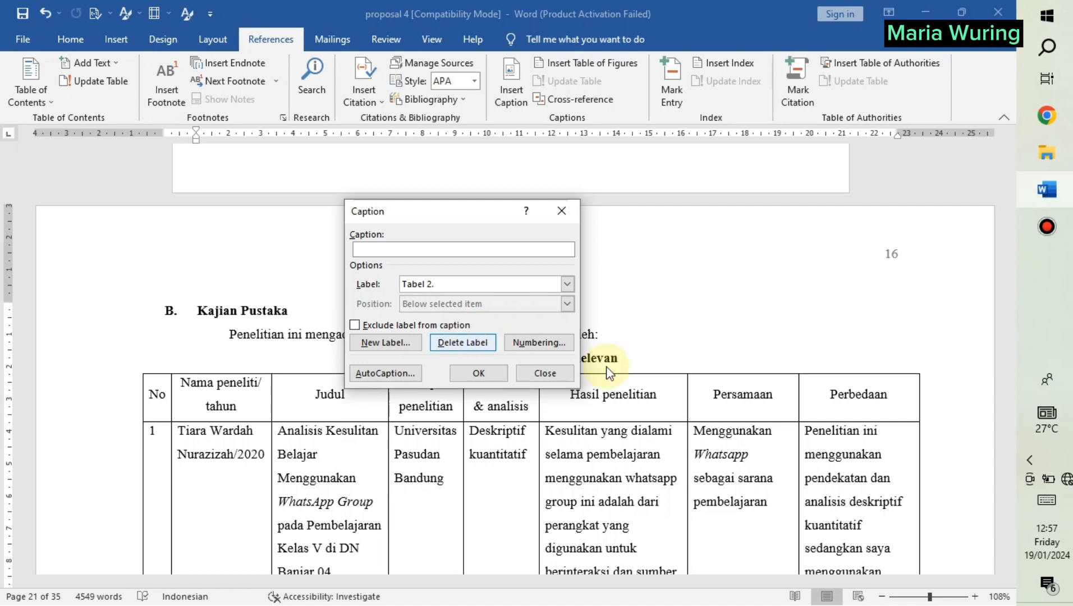
{"action": "left_click", "coordinate": [496, 380]}
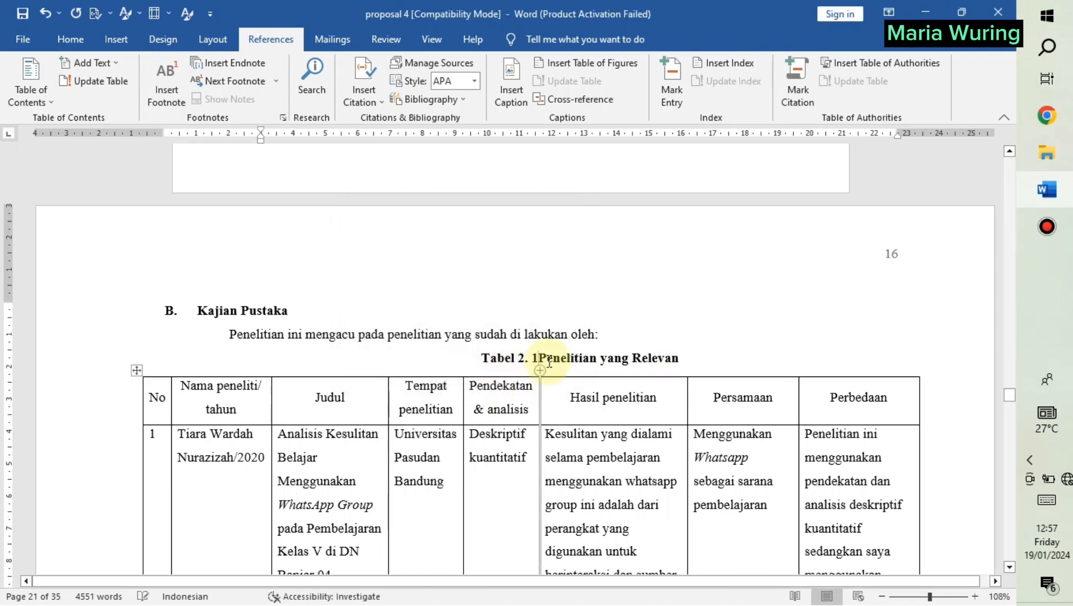
Insert a numbered caption with the existing label "Gambar 2." before the "Kerangka Berpikir" title below the flowchart.
{"action": "scroll", "coordinate": [879, 384], "scroll_direction": "down", "scroll_amount": 20}
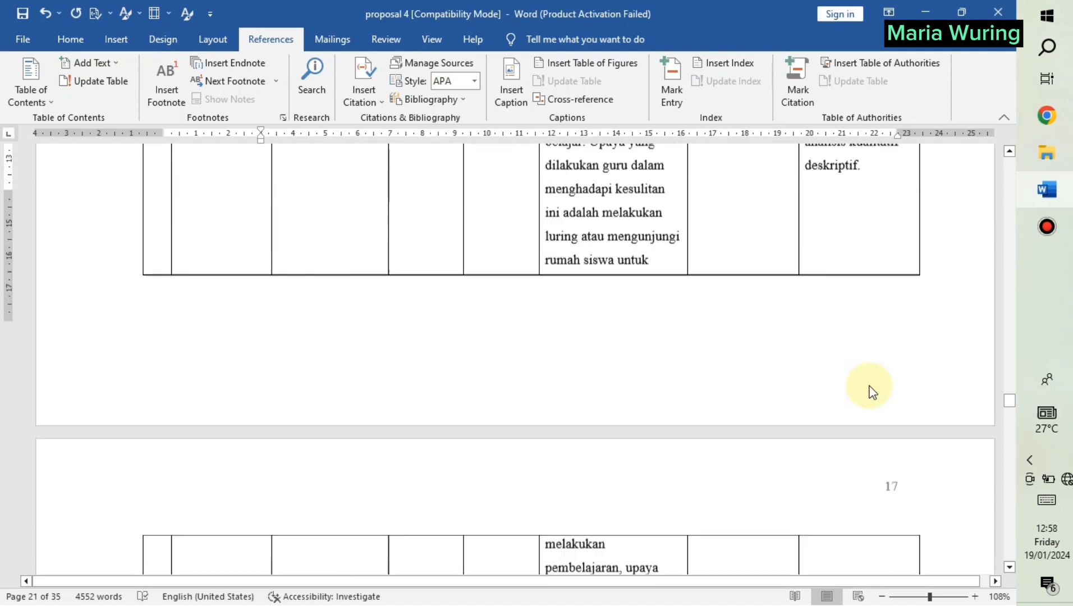
{"action": "scroll", "coordinate": [949, 449], "scroll_direction": "down", "scroll_amount": 20}
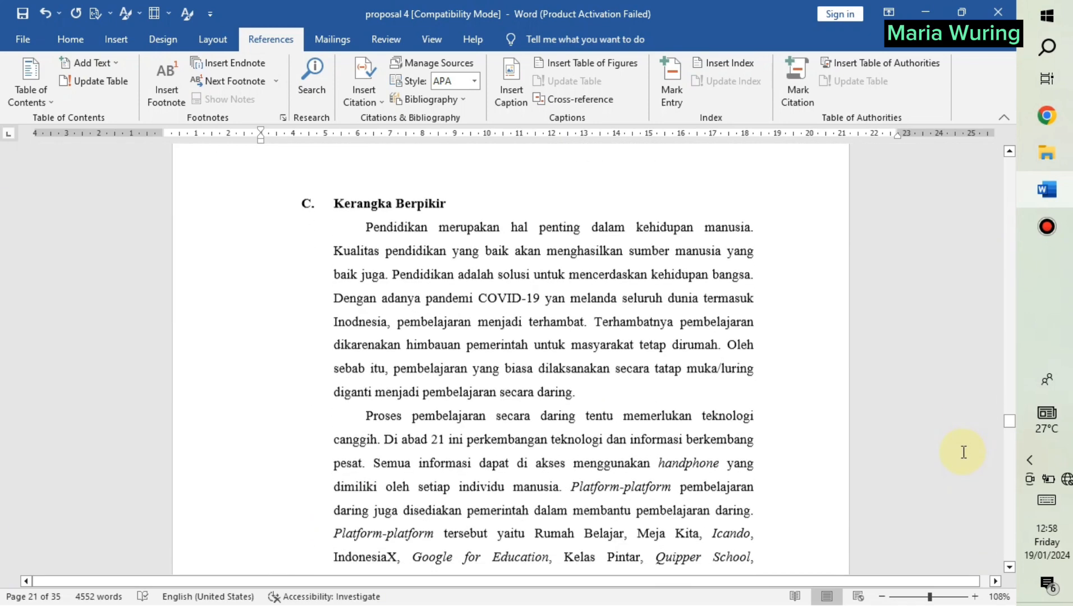
{"action": "scroll", "coordinate": [949, 466], "scroll_direction": "down", "scroll_amount": 5}
{"action": "scroll", "coordinate": [948, 466], "scroll_direction": "up", "scroll_amount": 2}
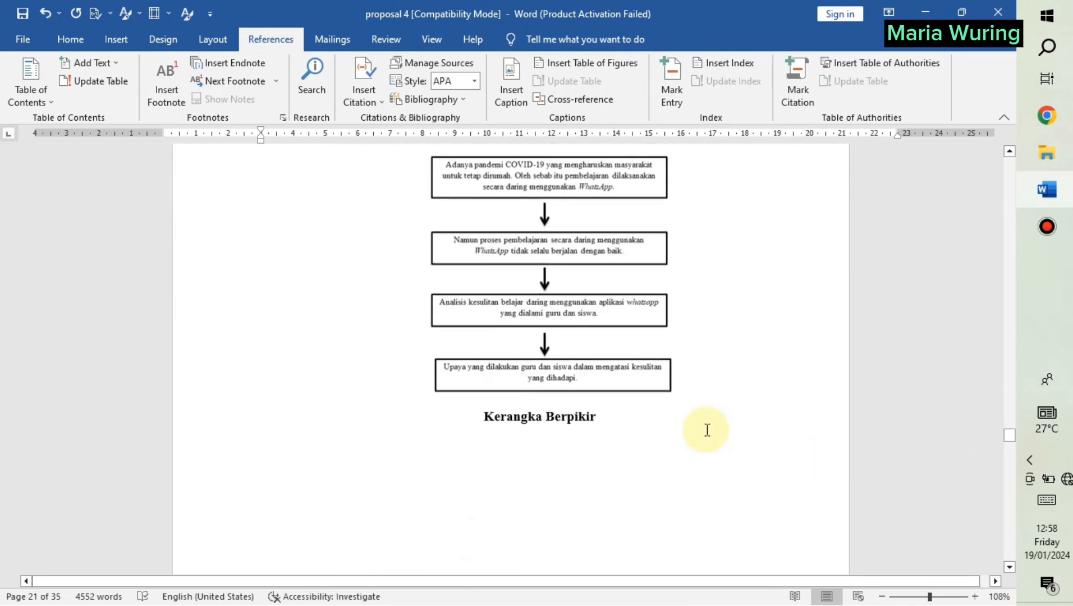
{"action": "left_click", "coordinate": [462, 418]}
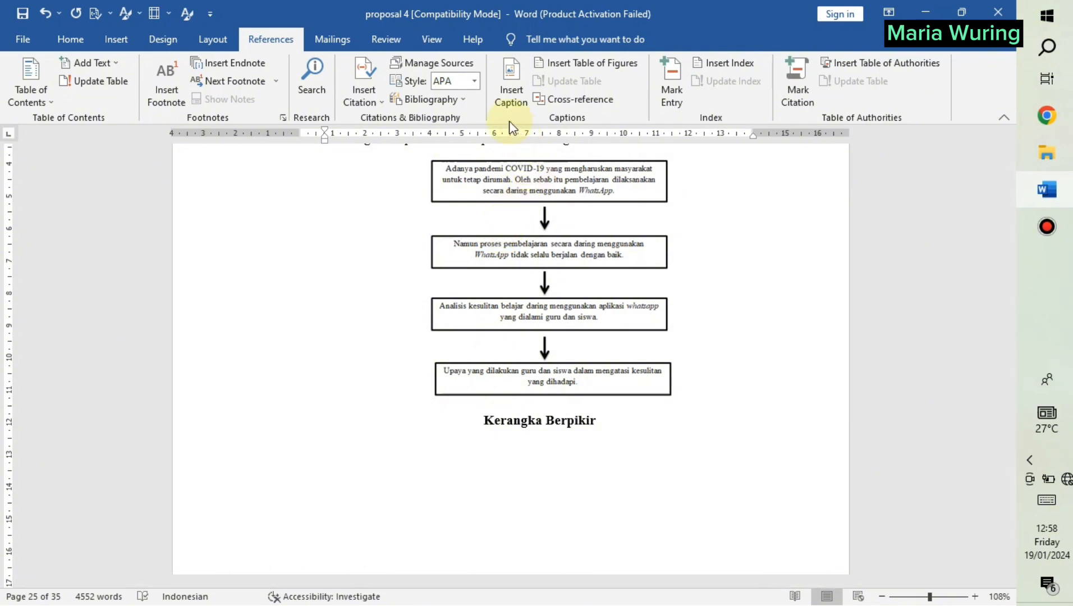
{"action": "left_click", "coordinate": [511, 97]}
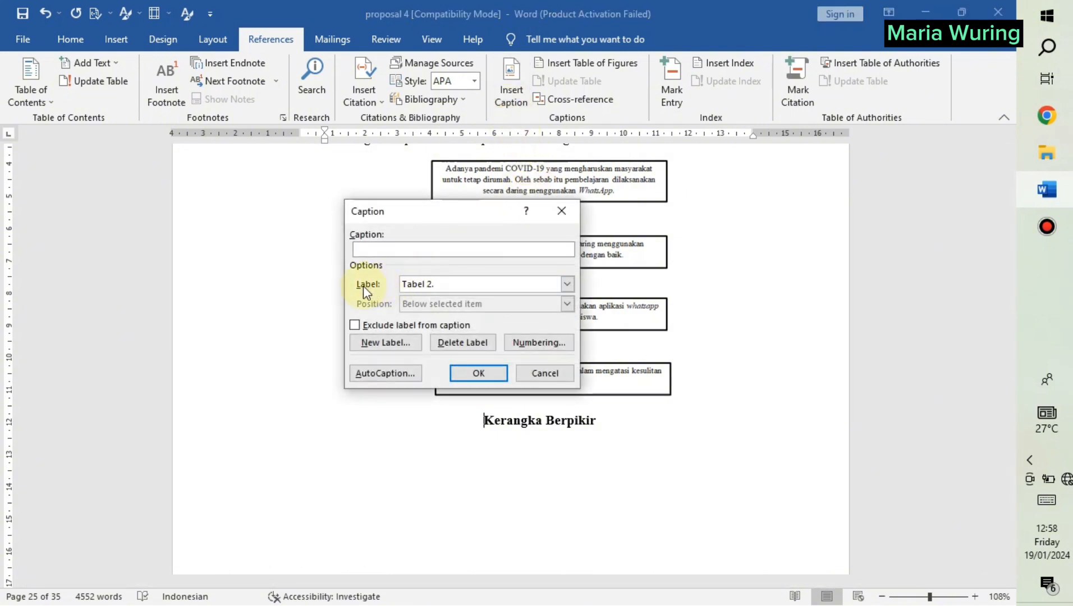
{"action": "left_click", "coordinate": [415, 287]}
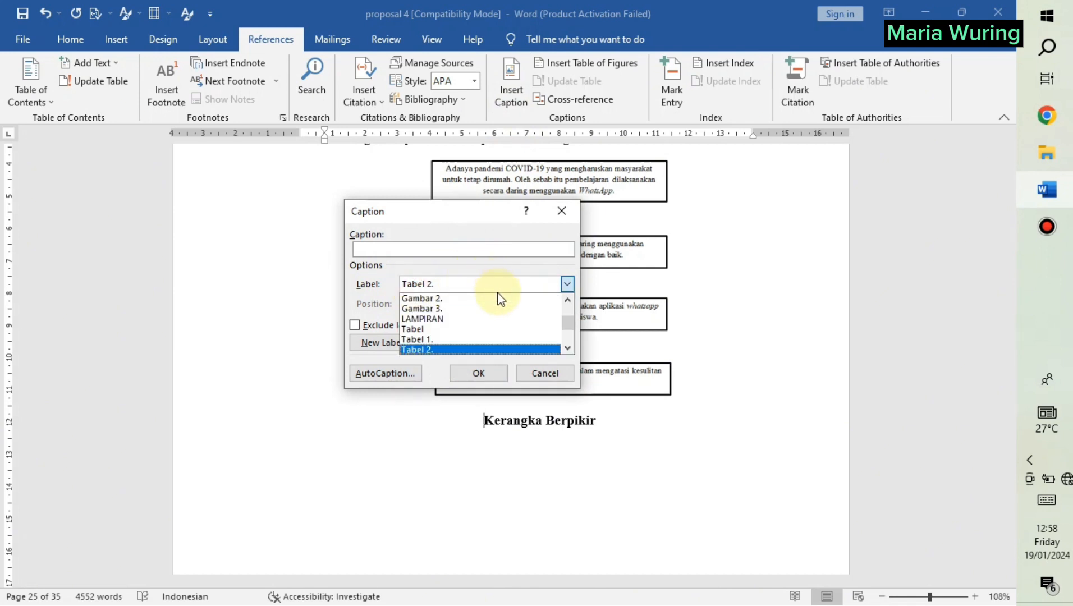
{"action": "scroll", "coordinate": [488, 306], "scroll_direction": "up", "scroll_amount": 1}
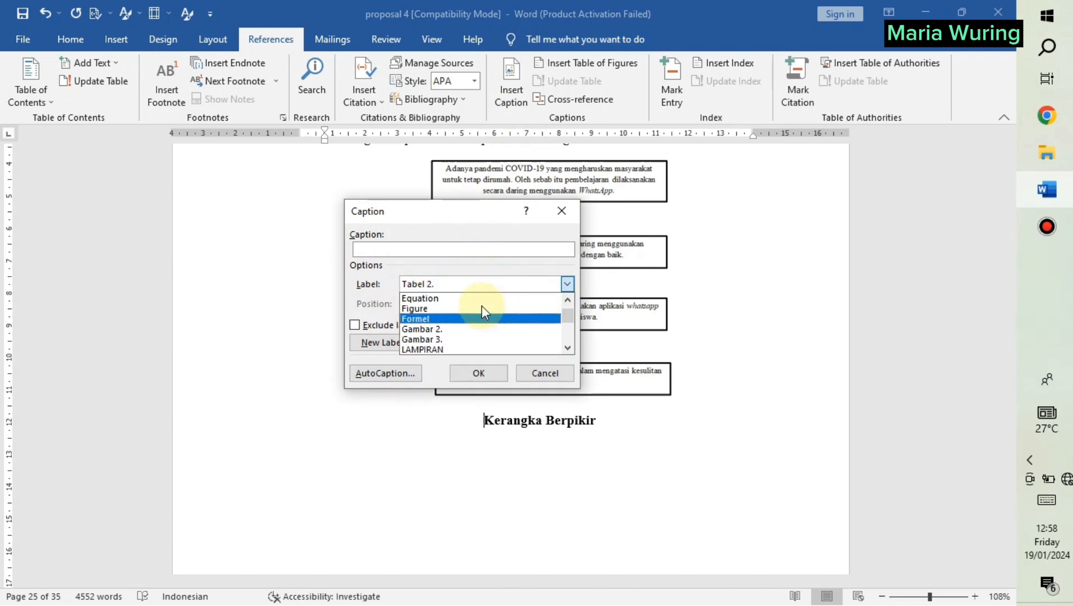
{"action": "left_click", "coordinate": [461, 330]}
{"action": "left_click", "coordinate": [466, 375]}
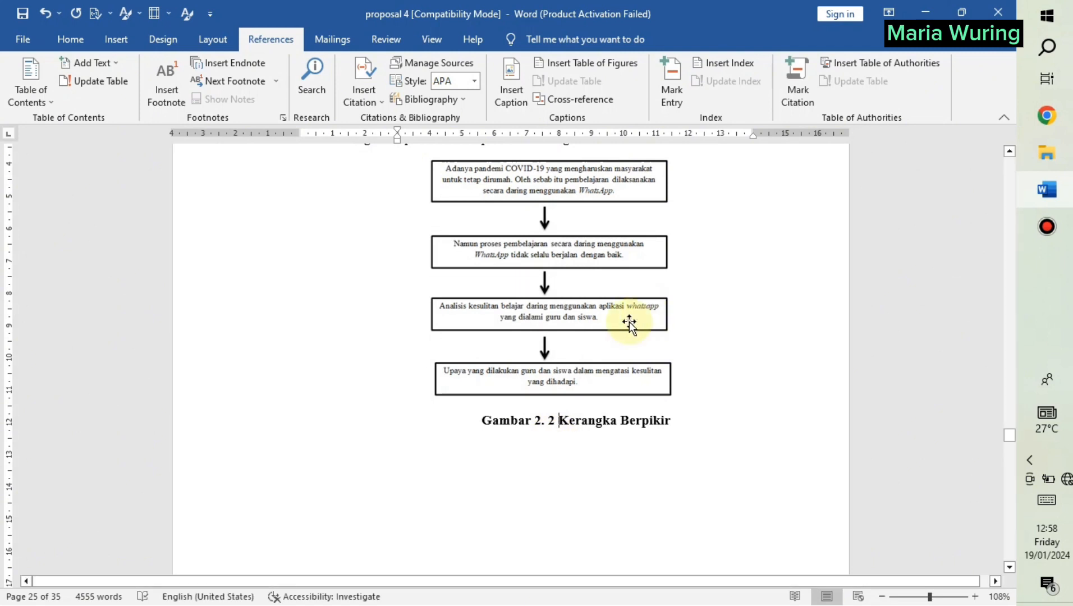
In BAB III, insert a numbered "Gambar 3." caption before the figure title "Uji Keabsahan Data dalam Penelitian Kualitatif".
{"action": "scroll", "coordinate": [573, 439], "scroll_direction": "down", "scroll_amount": 10}
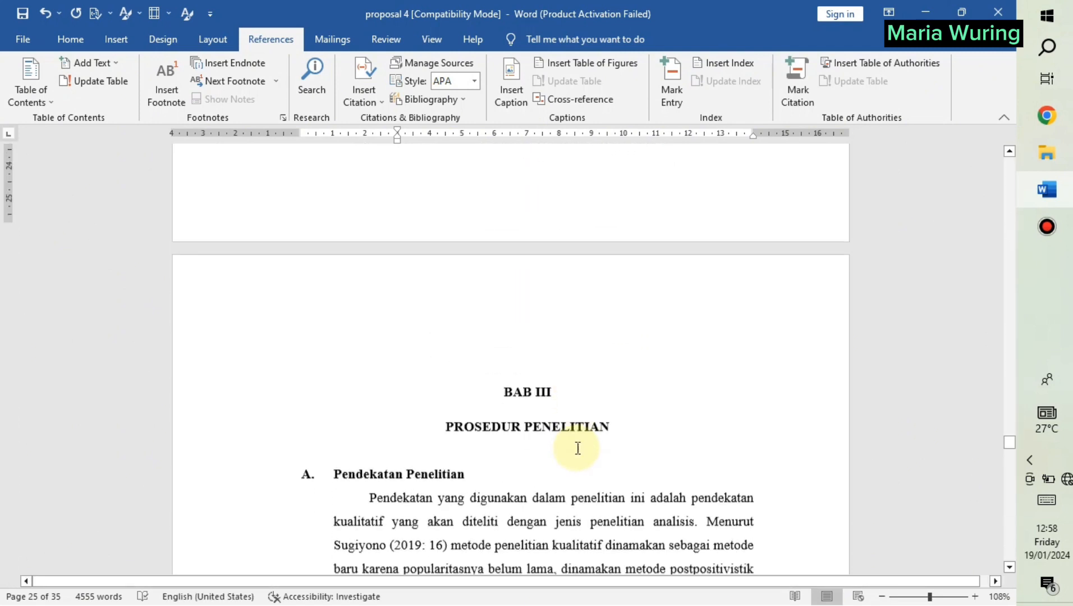
{"action": "left_click_drag", "start_coordinate": [636, 321], "coordinate": [497, 287]}
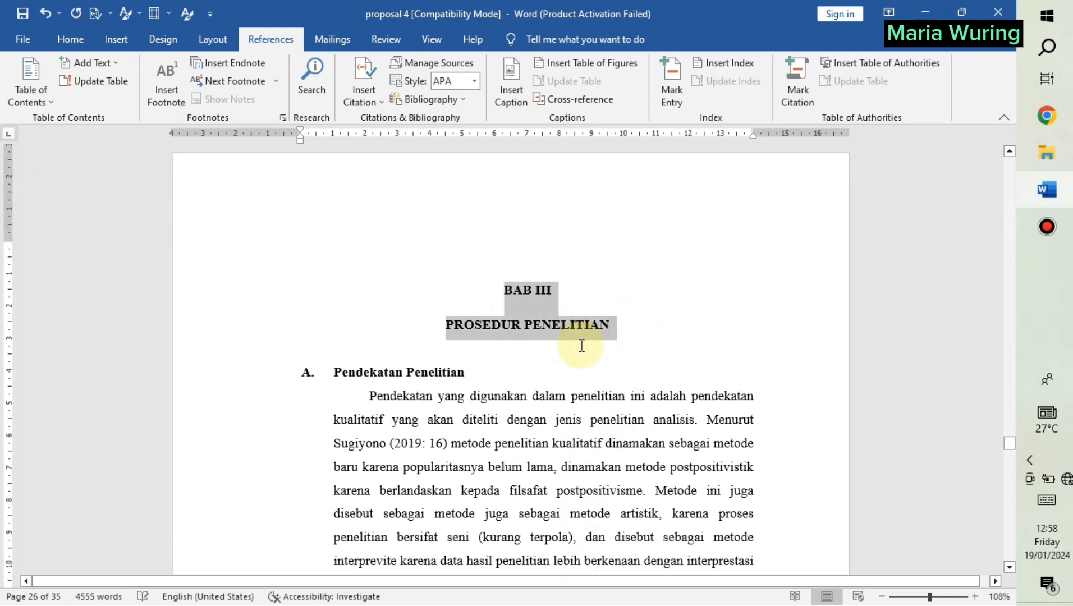
{"action": "scroll", "coordinate": [580, 345], "scroll_direction": "down", "scroll_amount": 10}
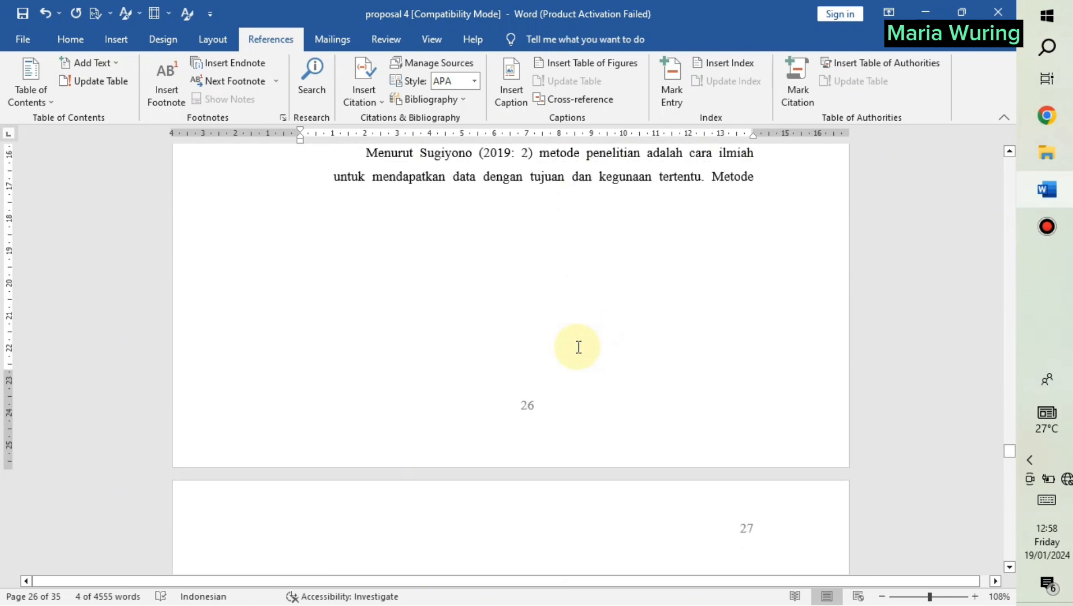
{"action": "scroll", "coordinate": [583, 339], "scroll_direction": "down", "scroll_amount": 15}
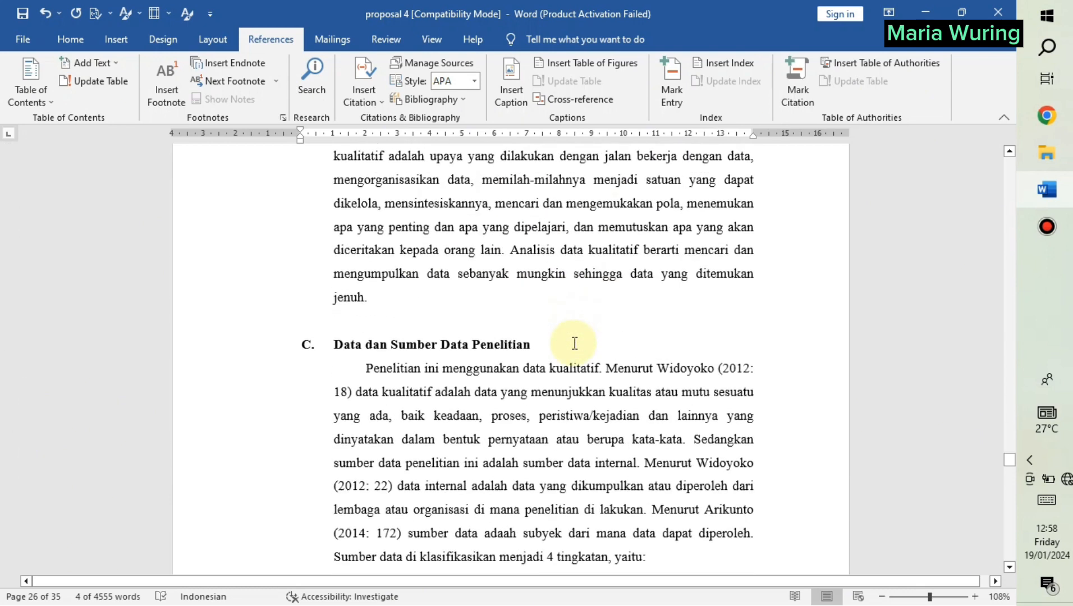
{"action": "scroll", "coordinate": [576, 362], "scroll_direction": "down", "scroll_amount": 15}
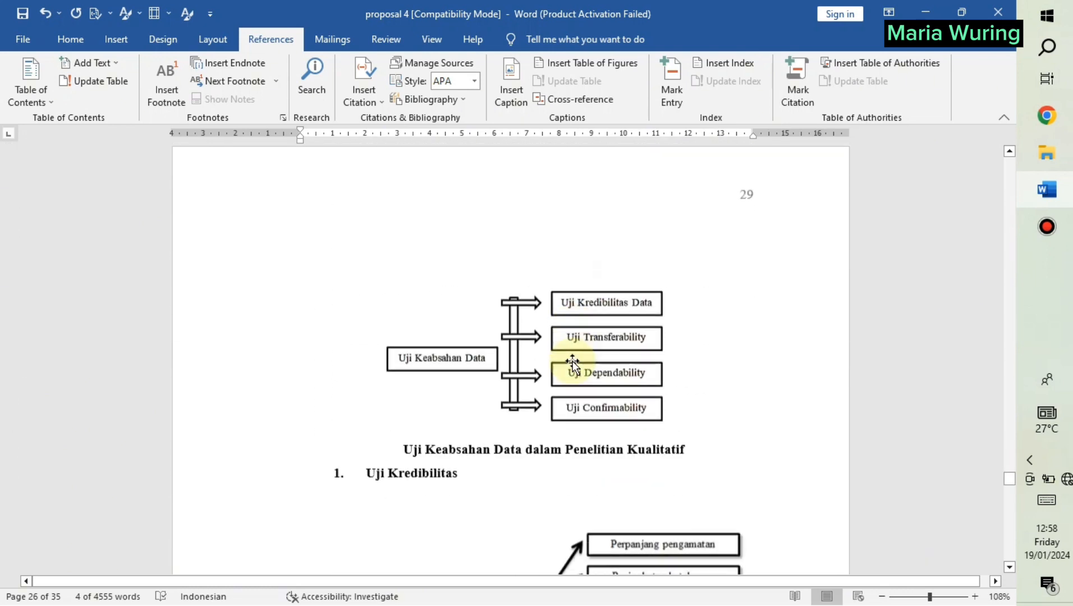
{"action": "scroll", "coordinate": [391, 242], "scroll_direction": "up", "scroll_amount": 3}
{"action": "left_click", "coordinate": [389, 436]}
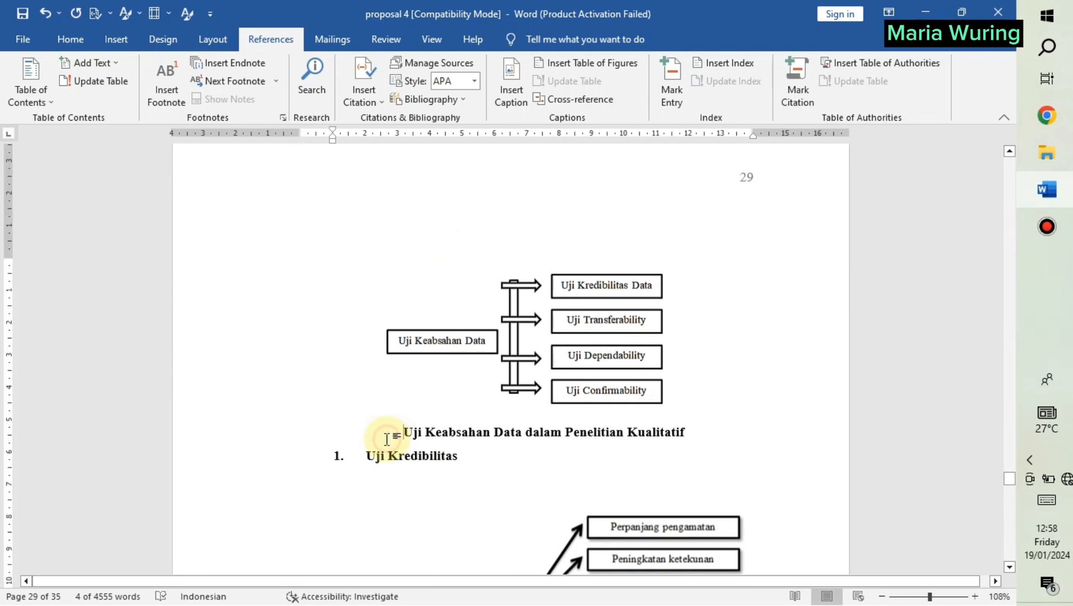
{"action": "left_click", "coordinate": [514, 104]}
{"action": "left_click", "coordinate": [466, 285]}
{"action": "left_click", "coordinate": [456, 329]}
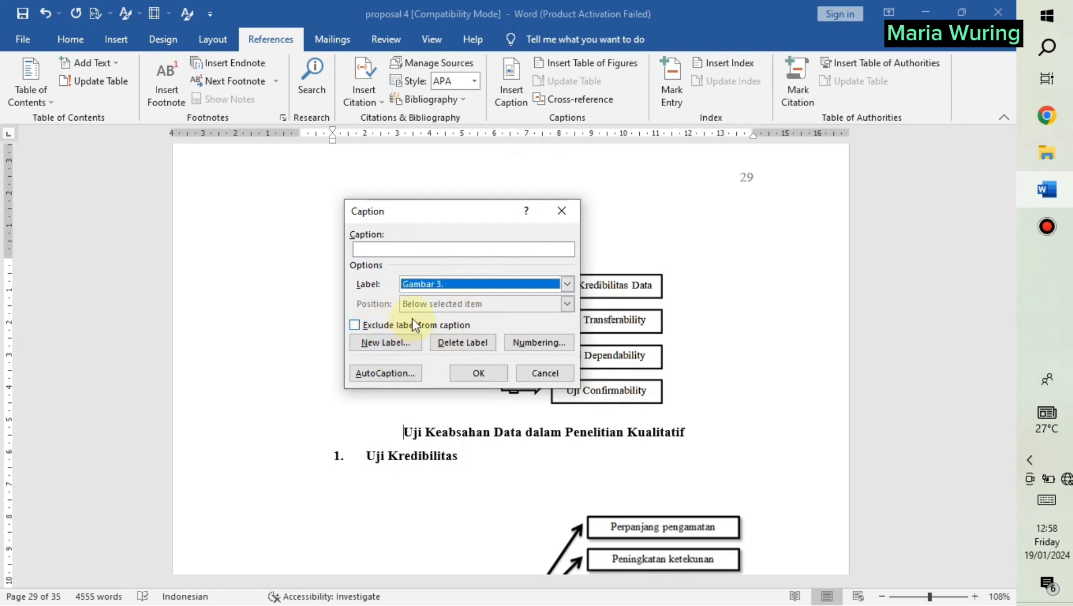
{"action": "left_click", "coordinate": [499, 371]}
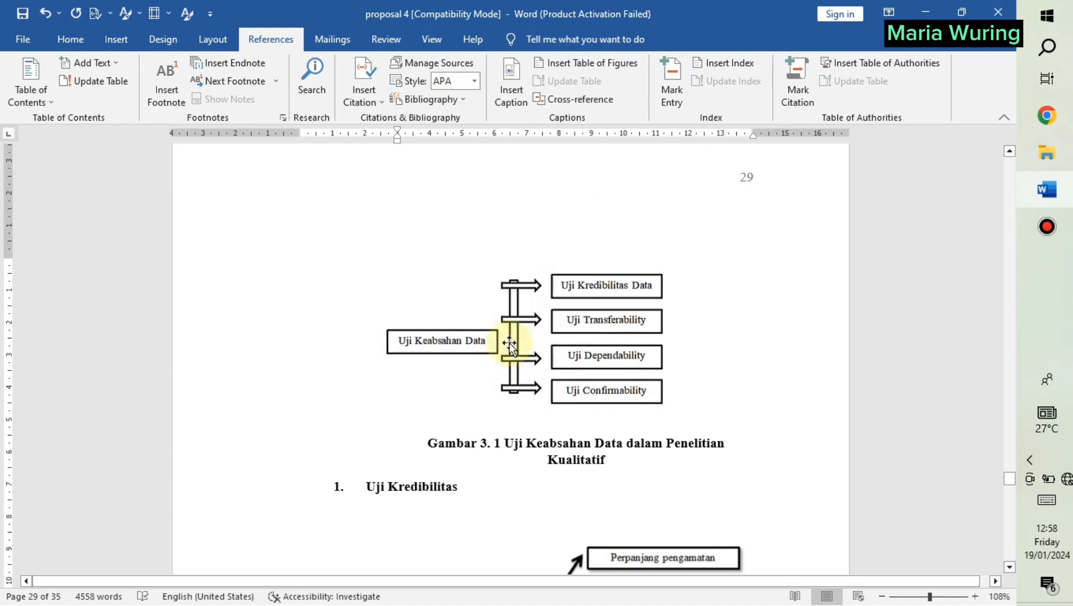
Insert a numbered "Gambar 3." caption before "Uji Kredibilitas Data dalam Penelitian Kualitatif", with a space between number and title.
{"action": "scroll", "coordinate": [460, 236], "scroll_direction": "down", "scroll_amount": 5}
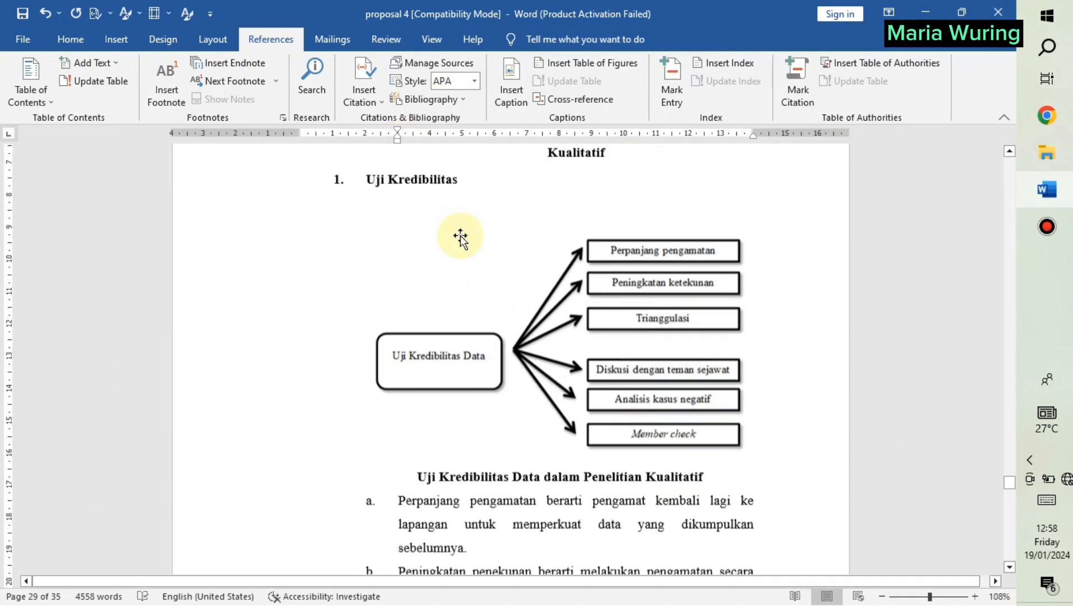
{"action": "scroll", "coordinate": [460, 239], "scroll_direction": "down", "scroll_amount": 3}
{"action": "left_click", "coordinate": [414, 299]}
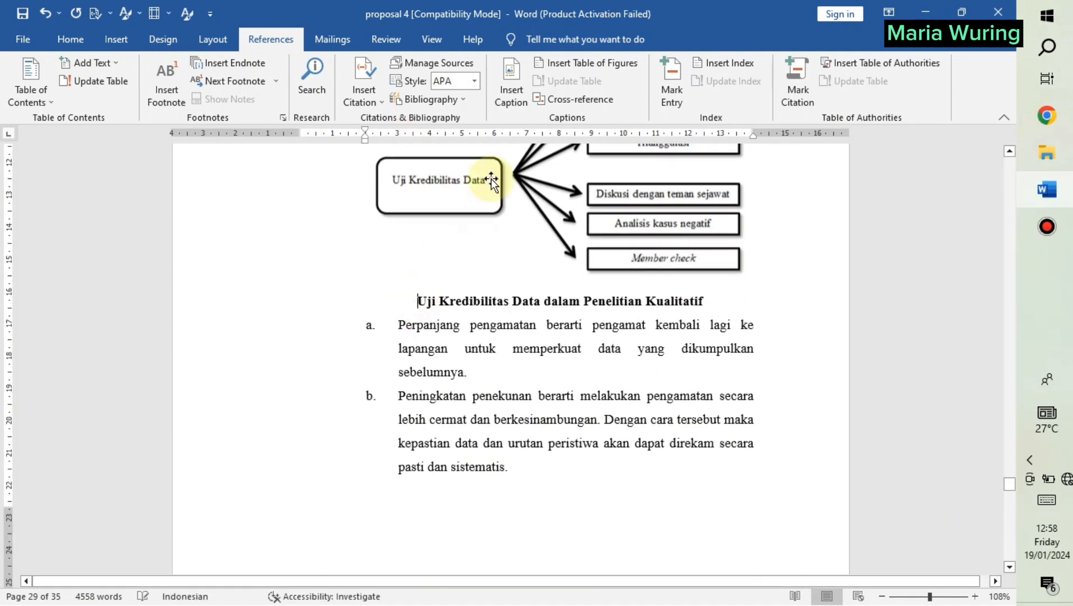
{"action": "left_click", "coordinate": [512, 95]}
{"action": "left_click", "coordinate": [469, 371]}
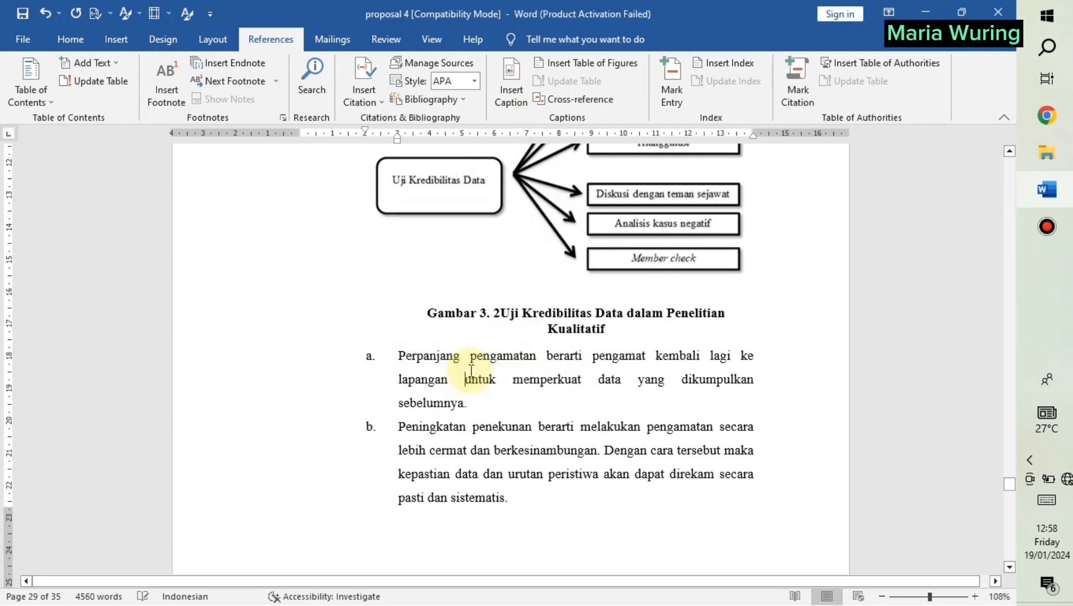
{"action": "left_click", "coordinate": [469, 375]}
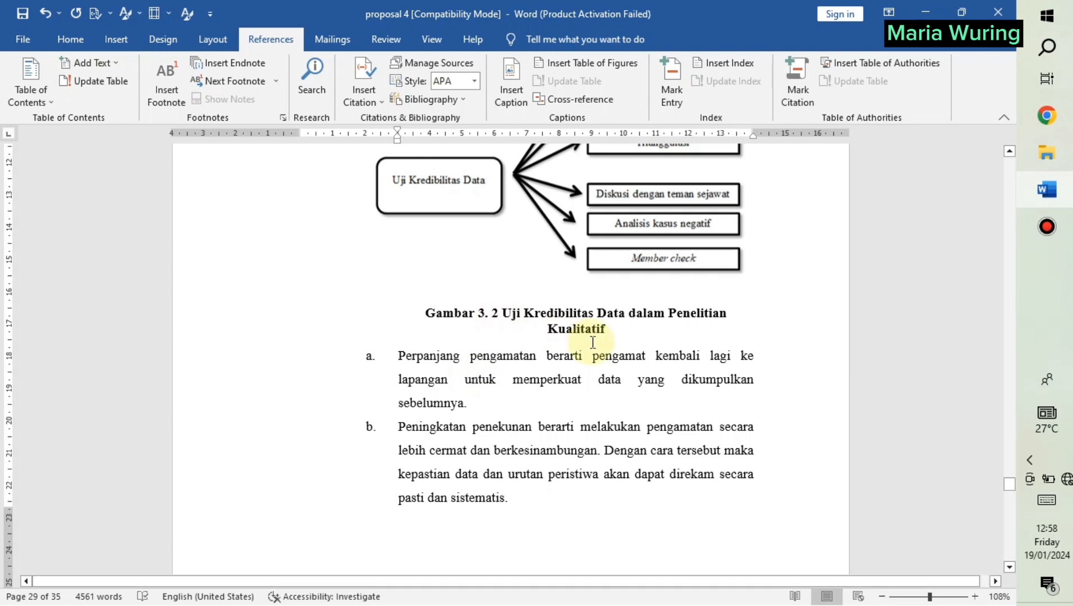
Insert a numbered caption with the label "Gambar 3." before the figure title "Trigulasi Sumber Data".
{"action": "scroll", "coordinate": [590, 359], "scroll_direction": "down", "scroll_amount": 10}
{"action": "scroll", "coordinate": [588, 354], "scroll_direction": "down", "scroll_amount": 3}
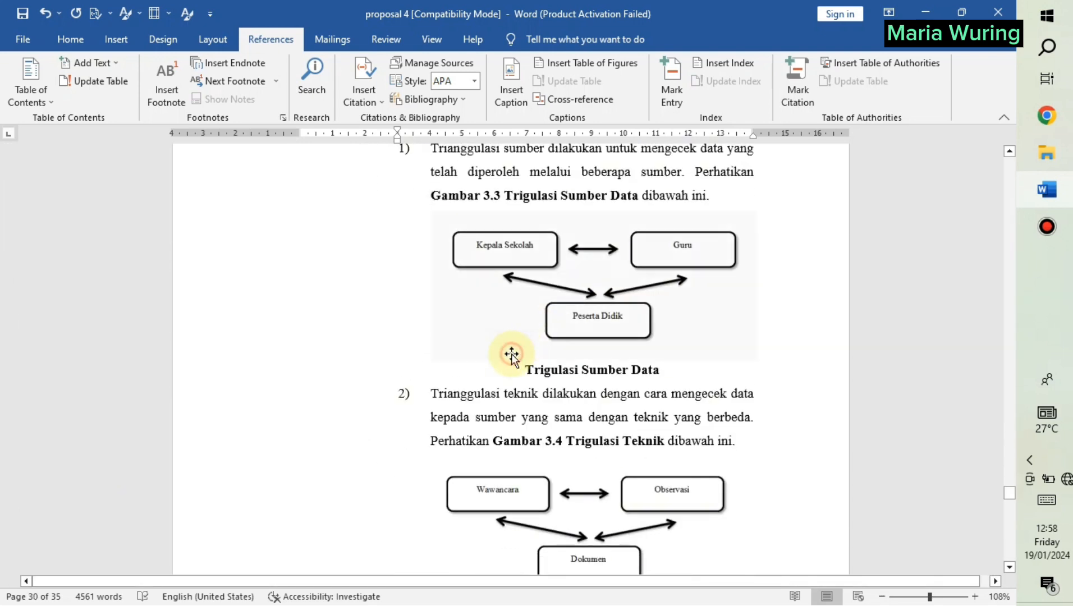
{"action": "left_click", "coordinate": [511, 369]}
{"action": "left_click", "coordinate": [512, 90]}
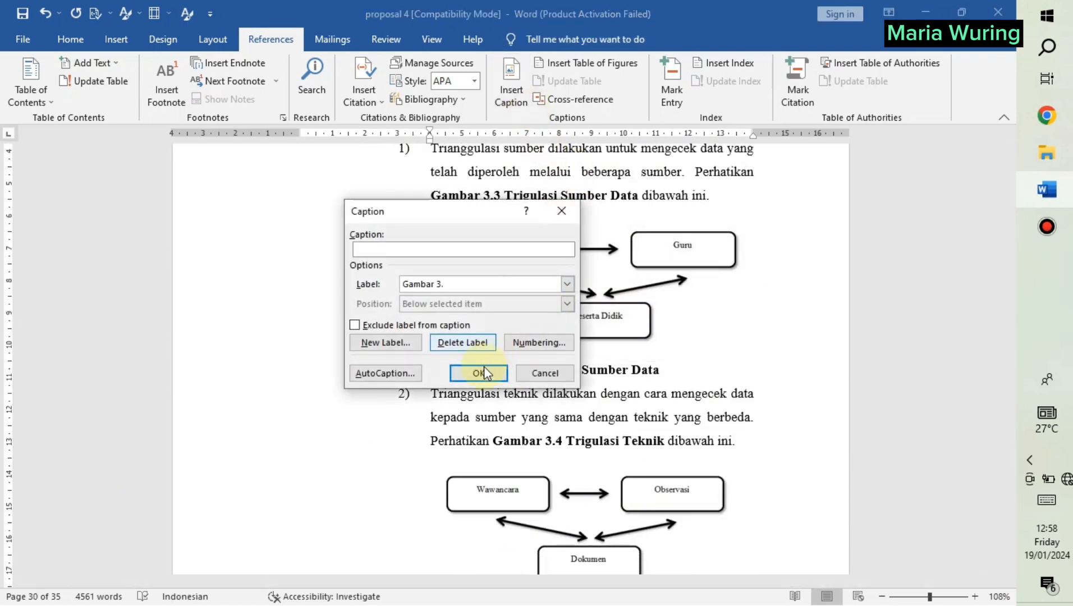
{"action": "left_click", "coordinate": [478, 373]}
Insert a numbered "Gambar 3." caption before the title "Trigulasi Teknik" below the Wawancara, Observasi and Dokumen diagram.
{"action": "scroll", "coordinate": [480, 393], "scroll_direction": "down", "scroll_amount": 10}
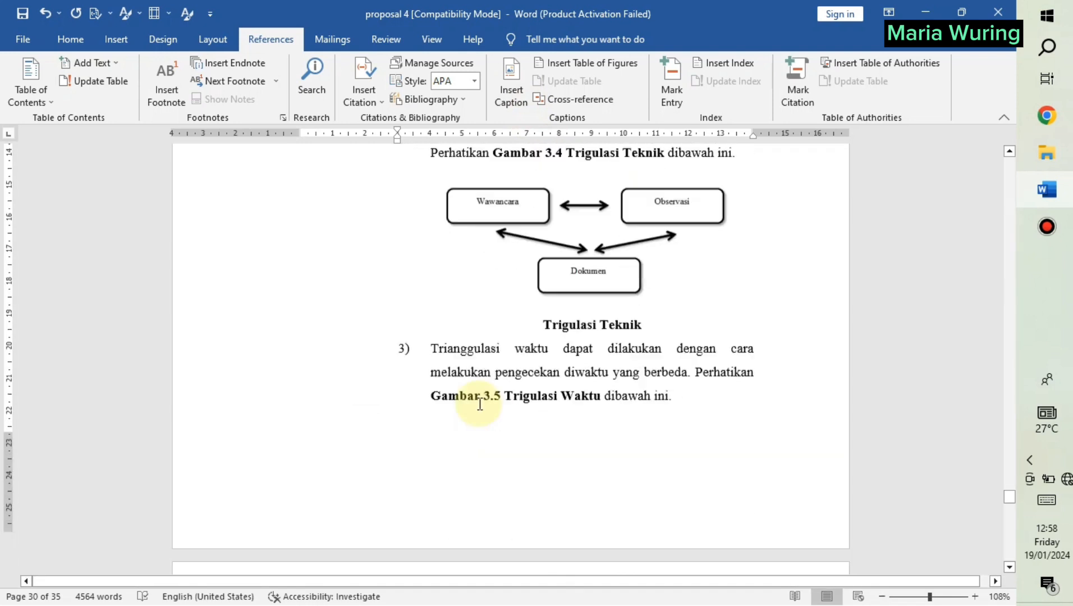
{"action": "scroll", "coordinate": [480, 405], "scroll_direction": "down", "scroll_amount": 1}
{"action": "left_click", "coordinate": [542, 306]}
{"action": "left_click", "coordinate": [522, 104]}
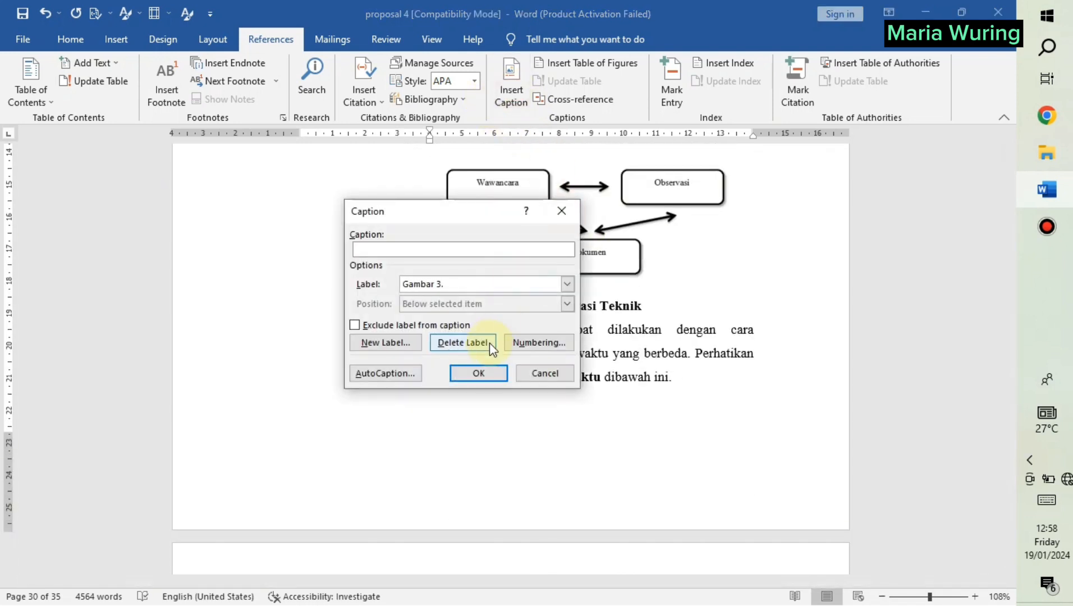
{"action": "left_click", "coordinate": [479, 374]}
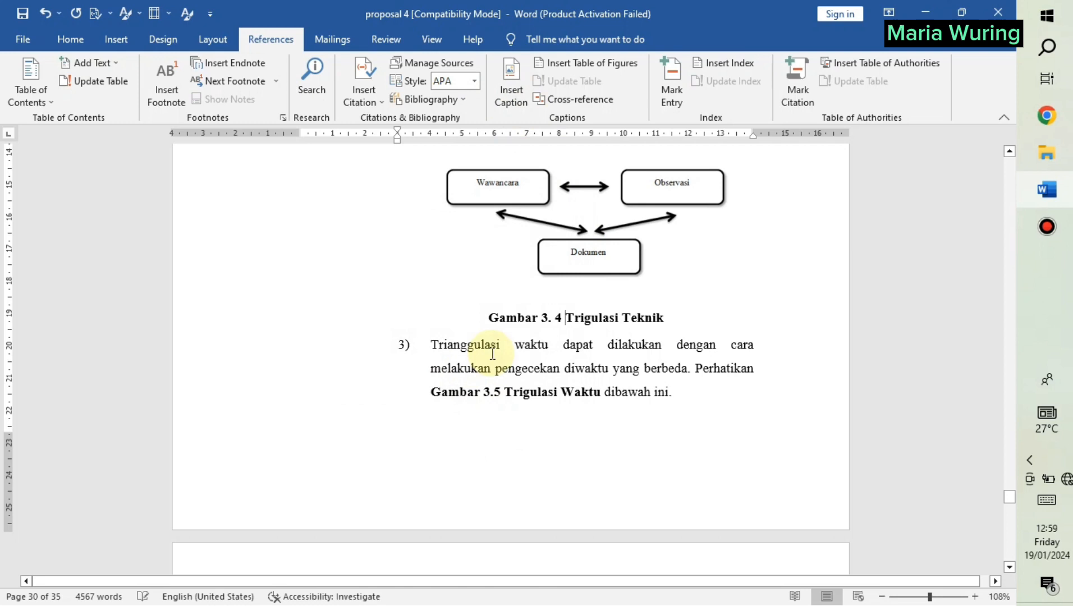
Insert a numbered "Gambar 3." caption before the title "Trigulasi Waktu" below the Siang, Sore and Pagi diagram.
{"action": "scroll", "coordinate": [515, 309], "scroll_direction": "down", "scroll_amount": 11}
{"action": "scroll", "coordinate": [514, 309], "scroll_direction": "down", "scroll_amount": 6}
{"action": "left_click", "coordinate": [511, 327]}
{"action": "left_click", "coordinate": [510, 84]}
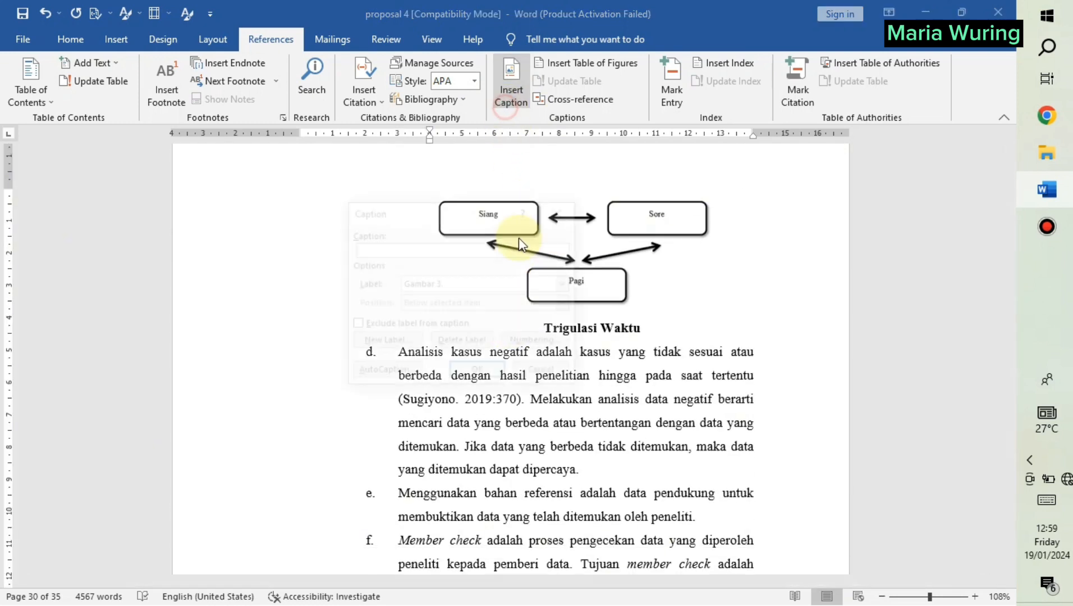
{"action": "left_click", "coordinate": [479, 373]}
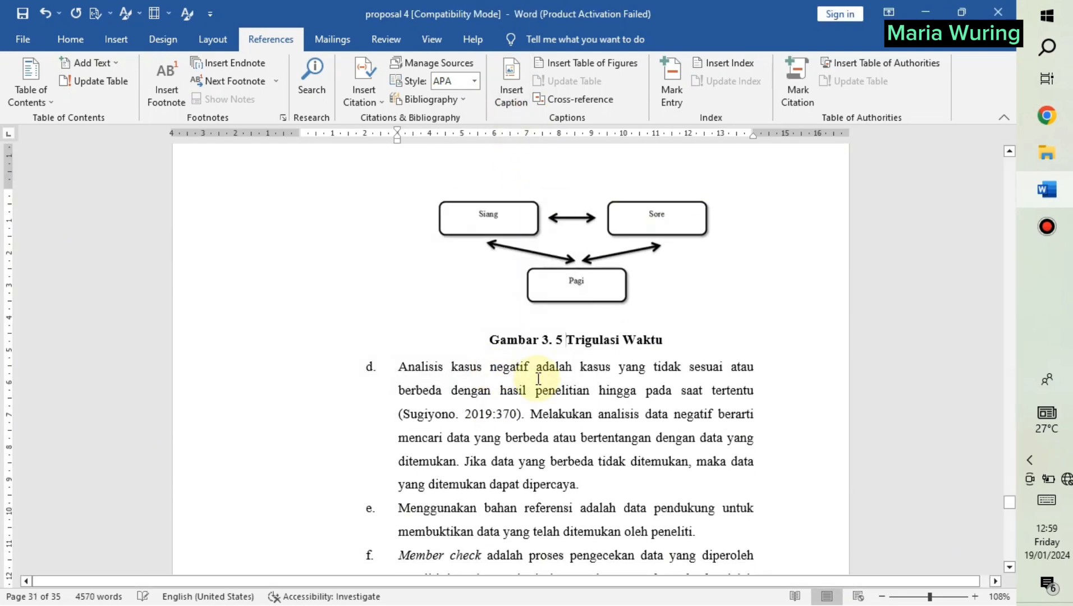
{"action": "scroll", "coordinate": [650, 359], "scroll_direction": "down", "scroll_amount": 4}
{"action": "scroll", "coordinate": [650, 359], "scroll_direction": "down", "scroll_amount": 15}
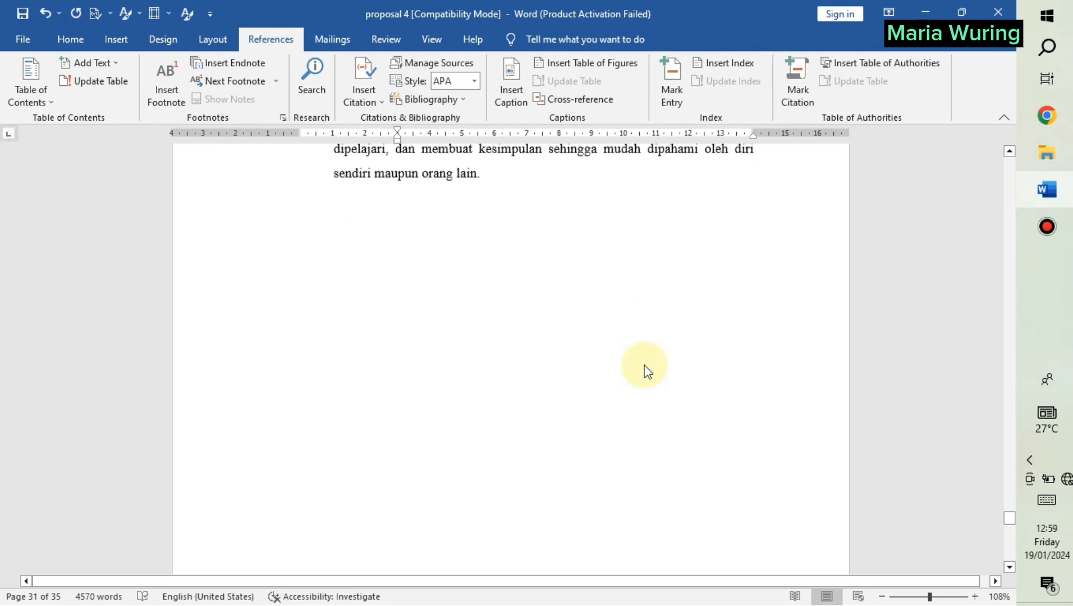
{"action": "scroll", "coordinate": [646, 365], "scroll_direction": "down", "scroll_amount": 1}
{"action": "left_click_drag", "start_coordinate": [621, 341], "coordinate": [448, 338]}
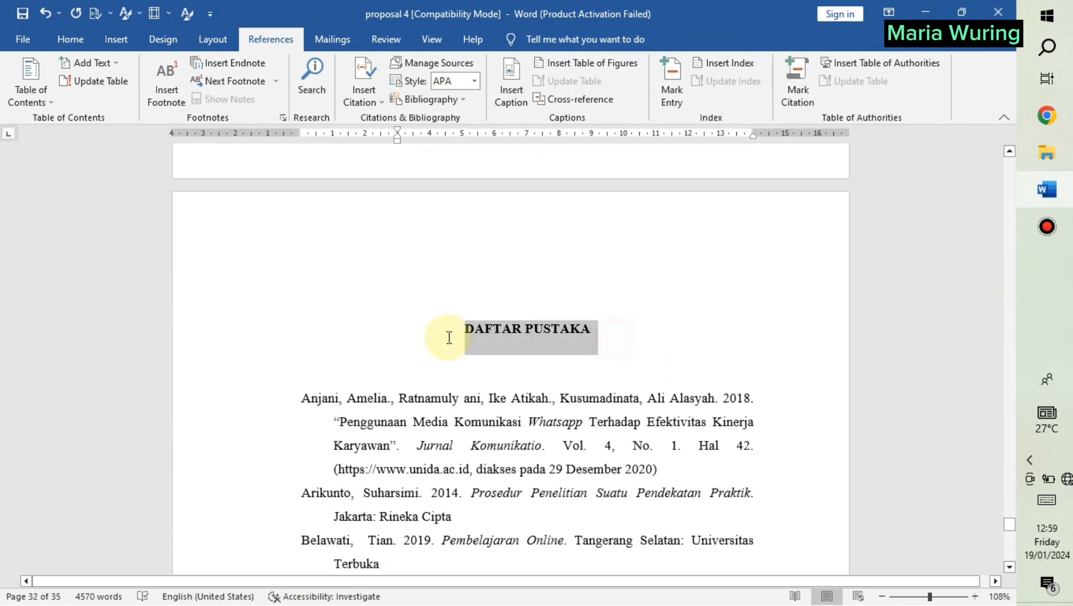
{"action": "left_click", "coordinate": [497, 336]}
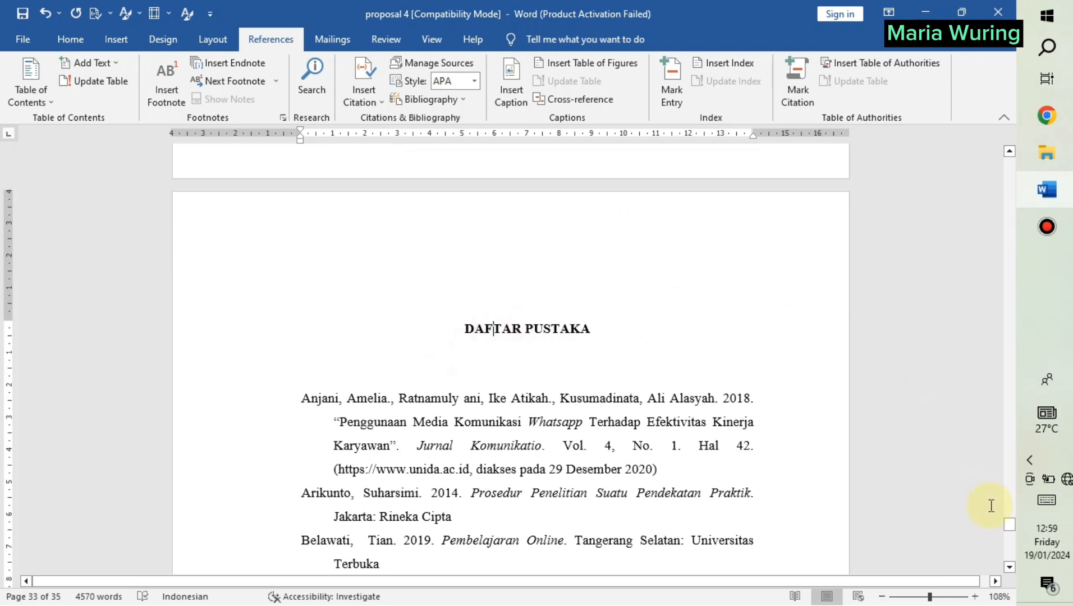
On the DAFTAR TABEL page, add an empty line below the line with "Tabel" and "Halaman:".
{"action": "left_click_drag", "start_coordinate": [1008, 525], "coordinate": [1011, 222]}
{"action": "scroll", "coordinate": [609, 309], "scroll_direction": "up", "scroll_amount": 10}
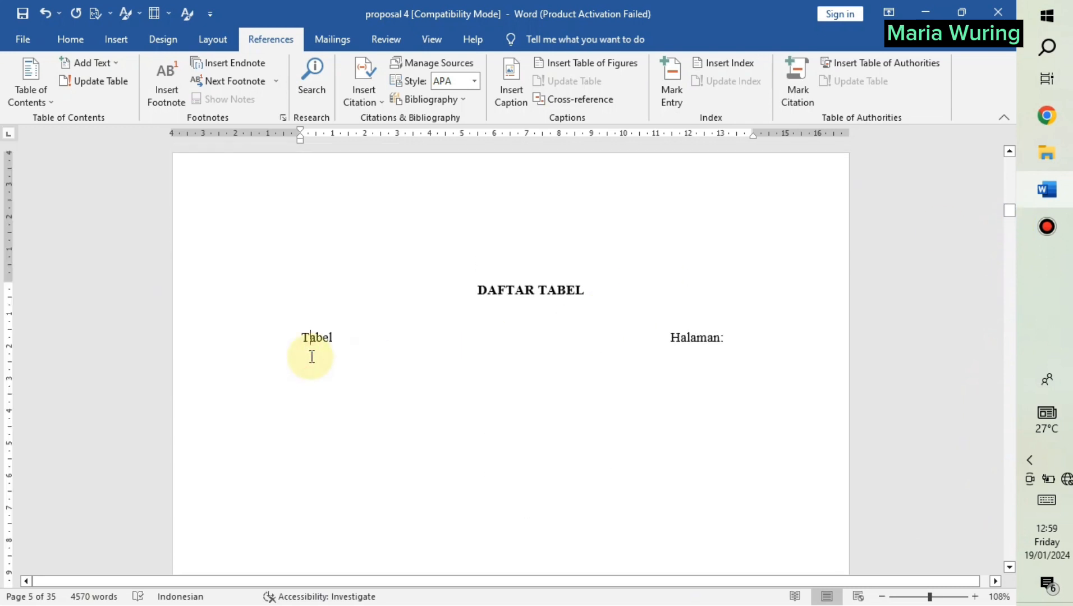
{"action": "left_click", "coordinate": [742, 335]}
{"action": "key", "text": "Return"}
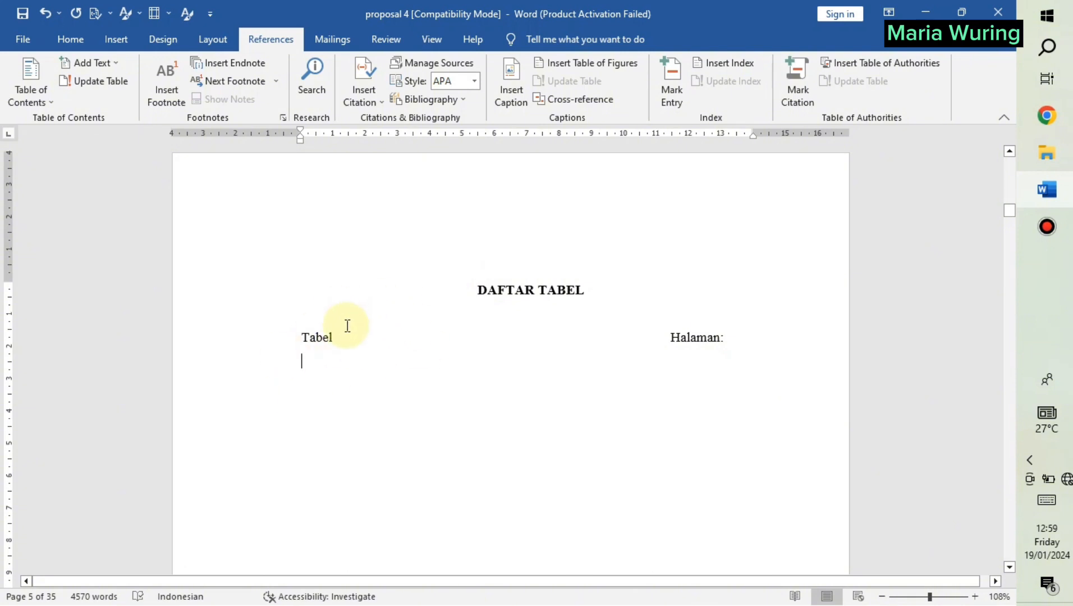
Insert a table of figures for the caption label "Tabel 2." on the empty line under DAFTAR TABEL.
{"action": "left_click", "coordinate": [600, 68]}
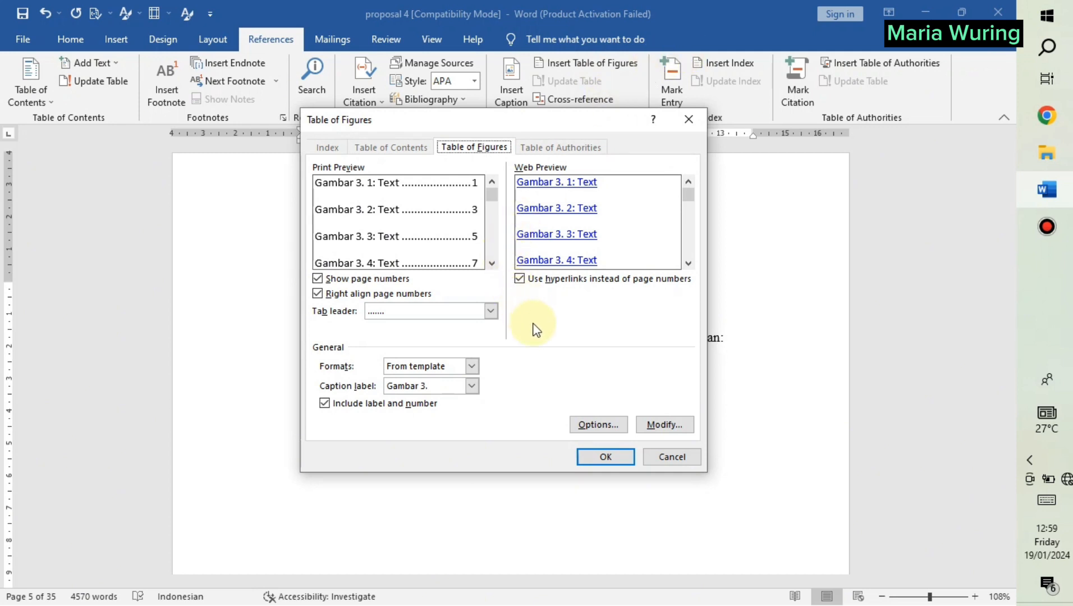
{"action": "left_click", "coordinate": [472, 387]}
{"action": "left_click", "coordinate": [472, 386]}
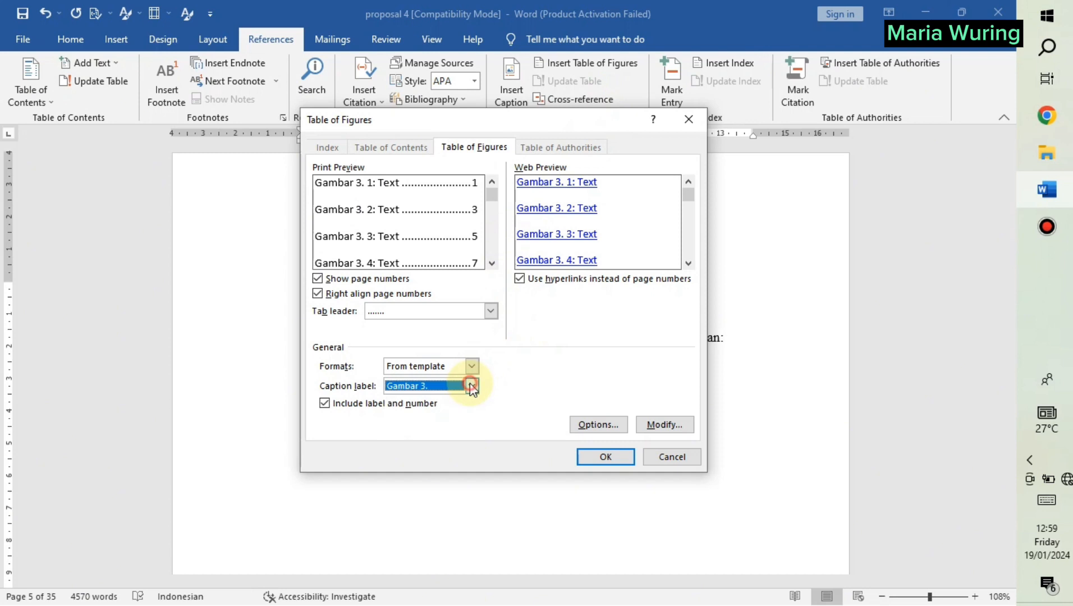
{"action": "left_click_drag", "start_coordinate": [534, 129], "coordinate": [843, 173]}
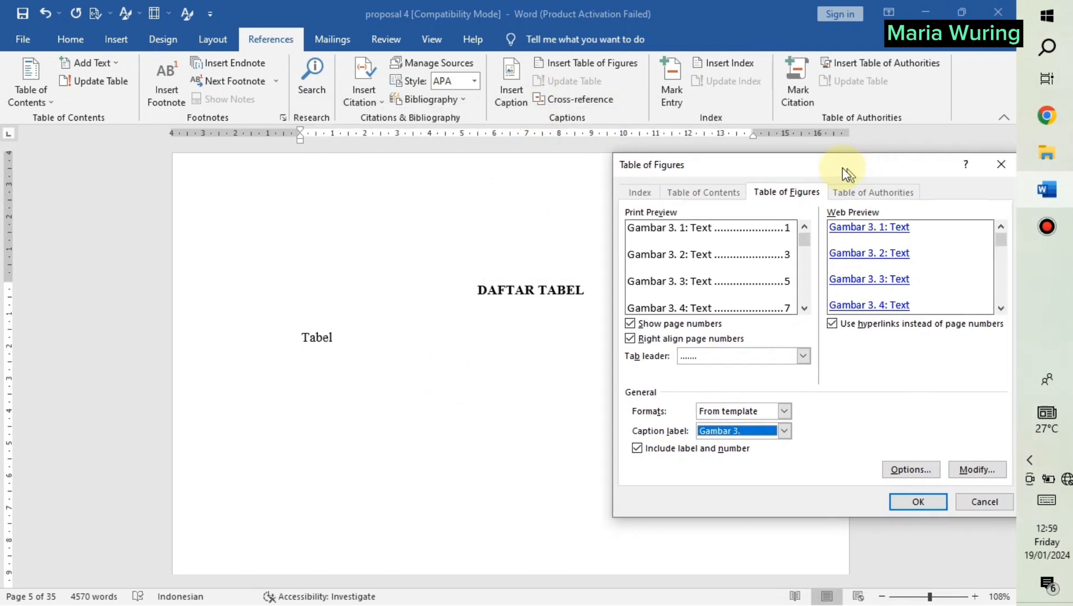
{"action": "left_click", "coordinate": [779, 430]}
{"action": "scroll", "coordinate": [757, 453], "scroll_direction": "up", "scroll_amount": 2}
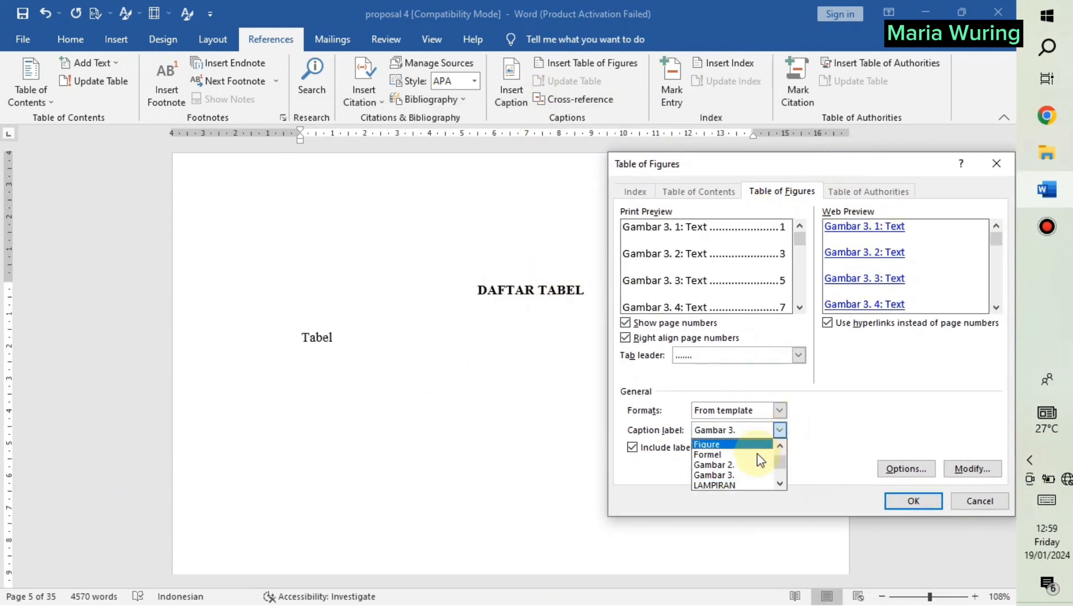
{"action": "scroll", "coordinate": [753, 465], "scroll_direction": "down", "scroll_amount": 3}
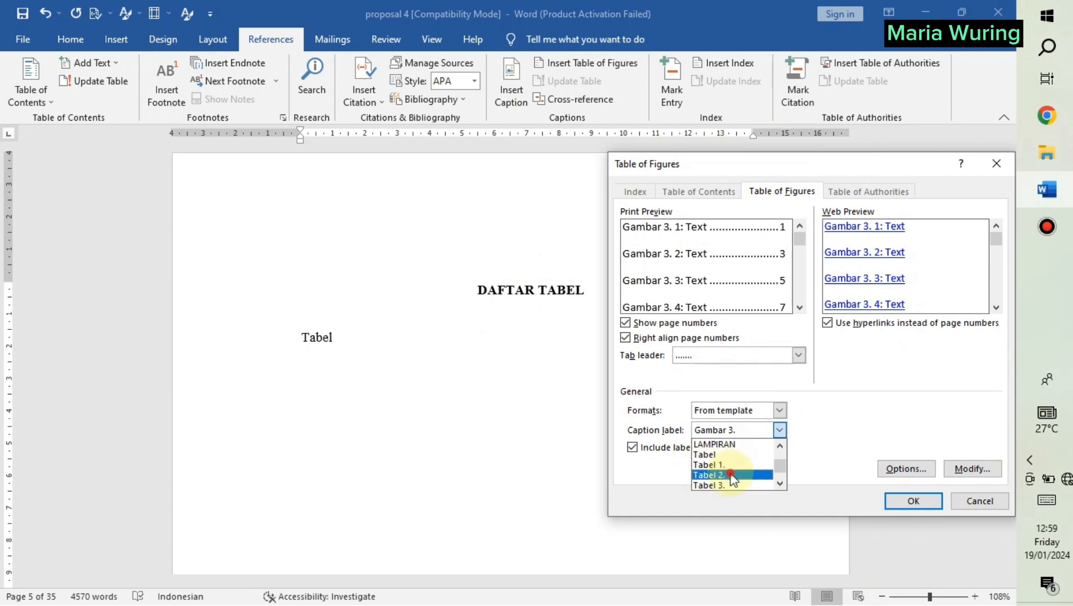
{"action": "left_click", "coordinate": [733, 476]}
{"action": "left_click", "coordinate": [894, 502]}
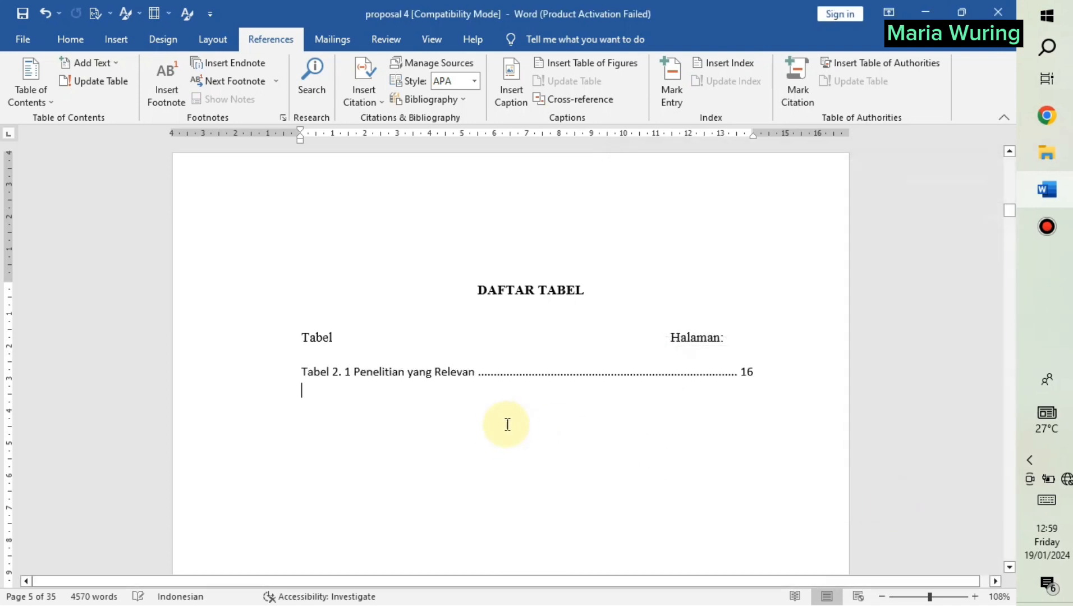
Format the generated "Penelitian yang Relevan" entry in DAFTAR TABEL as Times New Roman, size 12.
{"action": "mouse_move", "coordinate": [757, 372]}
{"action": "left_mouse_down"}
{"action": "mouse_move", "coordinate": [326, 383]}
{"action": "mouse_move", "coordinate": [761, 374]}
{"action": "left_mouse_up"}
{"action": "left_click", "coordinate": [304, 371]}
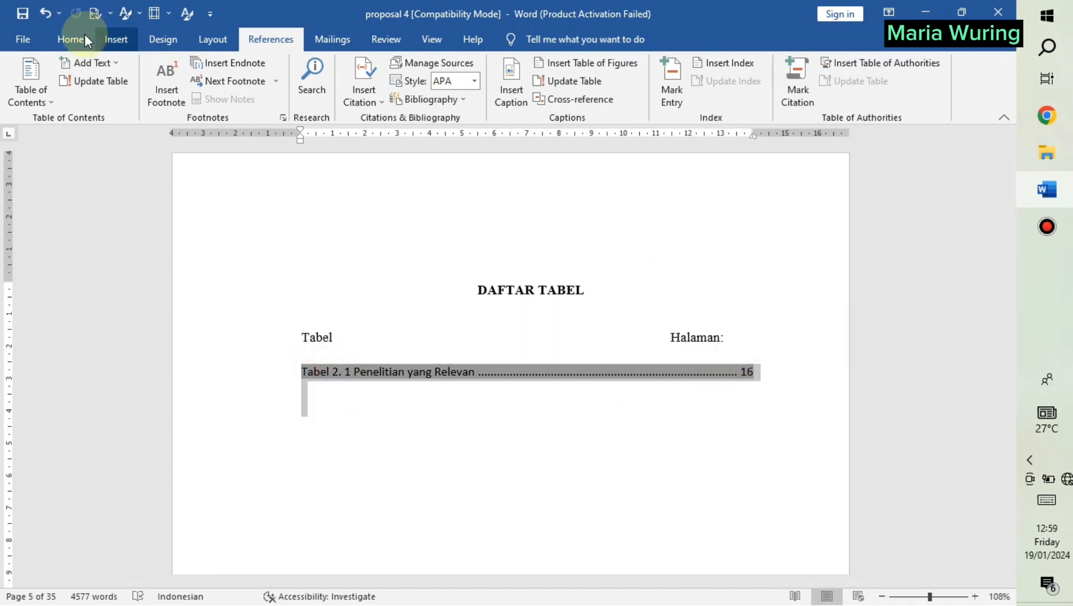
{"action": "left_click", "coordinate": [70, 39]}
{"action": "left_click", "coordinate": [167, 72]}
{"action": "type", "text": "Times New Roman"}
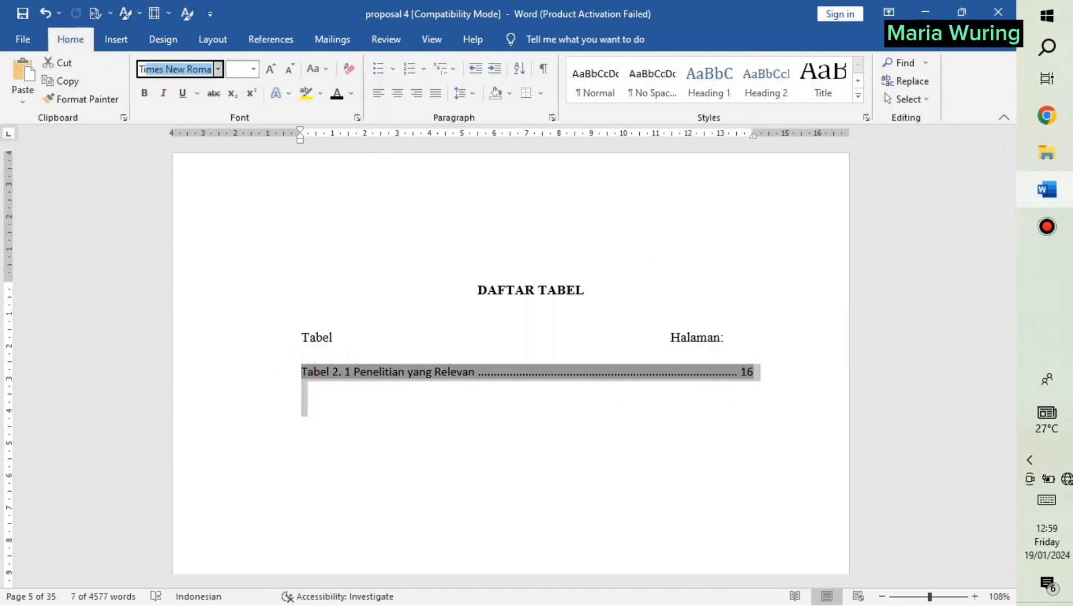
{"action": "key", "text": "Return"}
{"action": "left_click", "coordinate": [235, 68]}
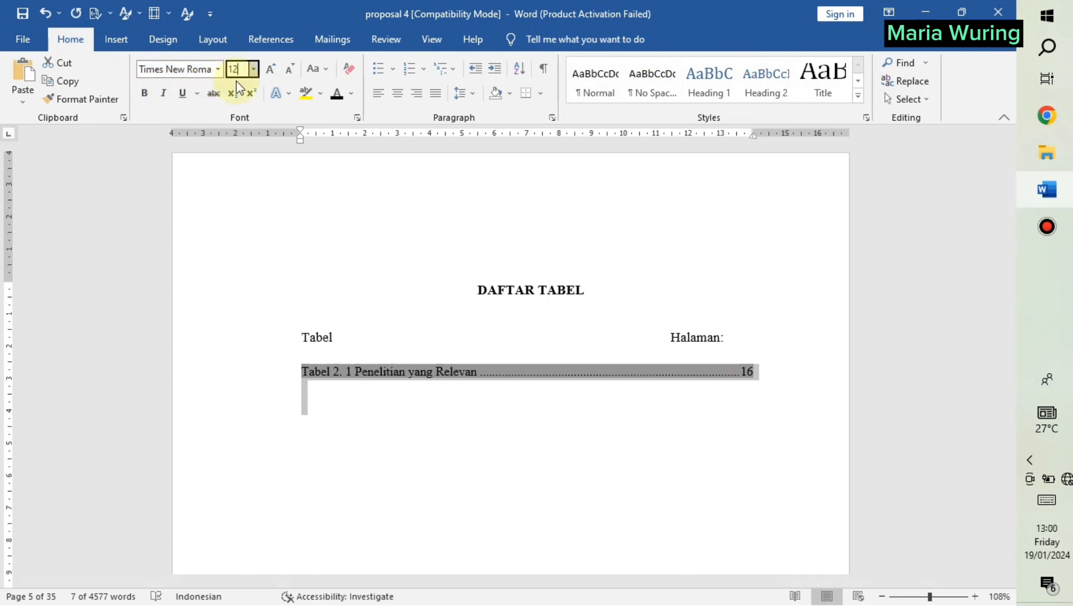
{"action": "left_click", "coordinate": [578, 436]}
Set up a table of figures with the caption label "Gambar 2." on the line below "Gambar" under DAFTAR GAMBAR.
{"action": "scroll", "coordinate": [567, 427], "scroll_direction": "down", "scroll_amount": 10}
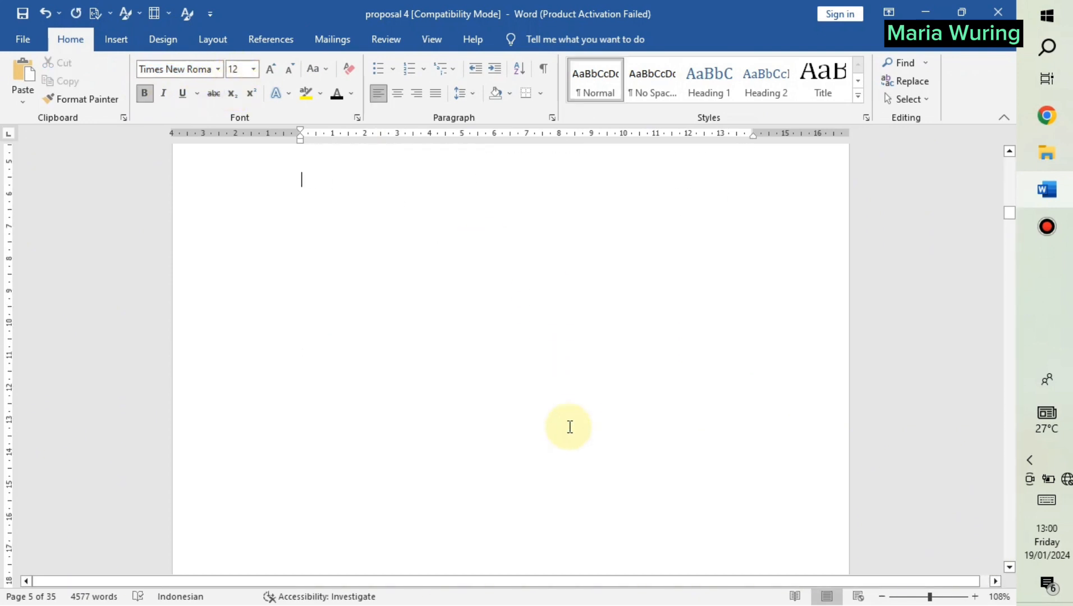
{"action": "scroll", "coordinate": [559, 416], "scroll_direction": "down", "scroll_amount": 8}
{"action": "left_click", "coordinate": [311, 289]}
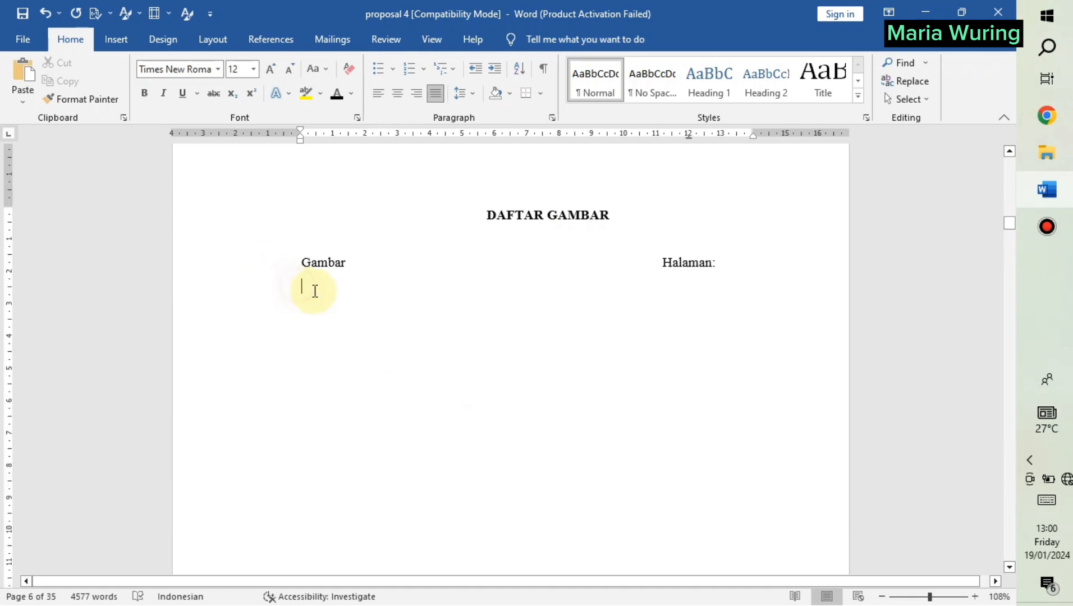
{"action": "left_click", "coordinate": [271, 36]}
{"action": "left_click", "coordinate": [573, 63]}
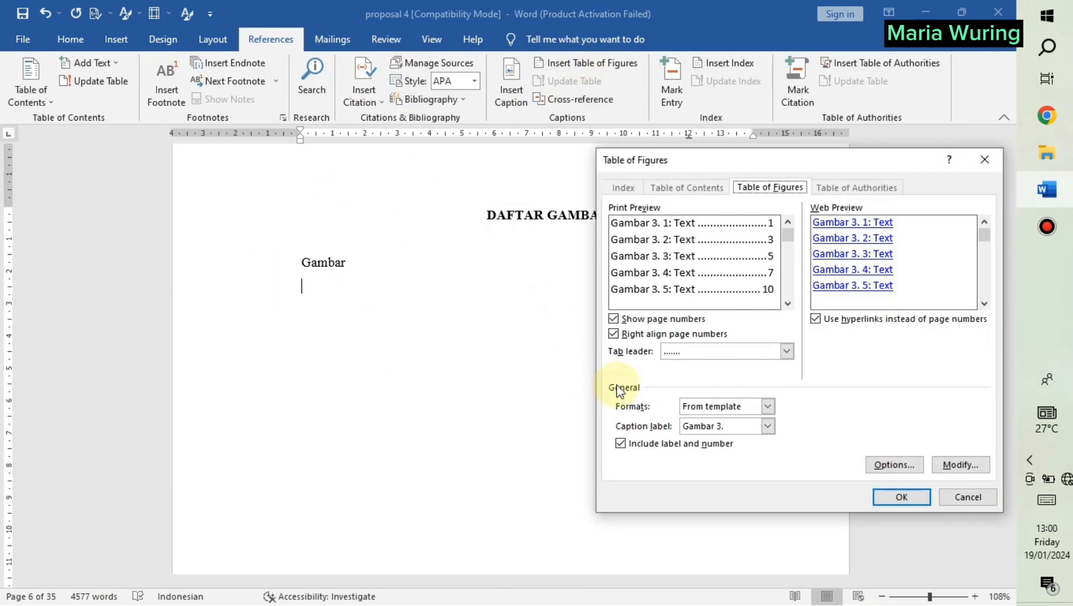
{"action": "left_click", "coordinate": [699, 431]}
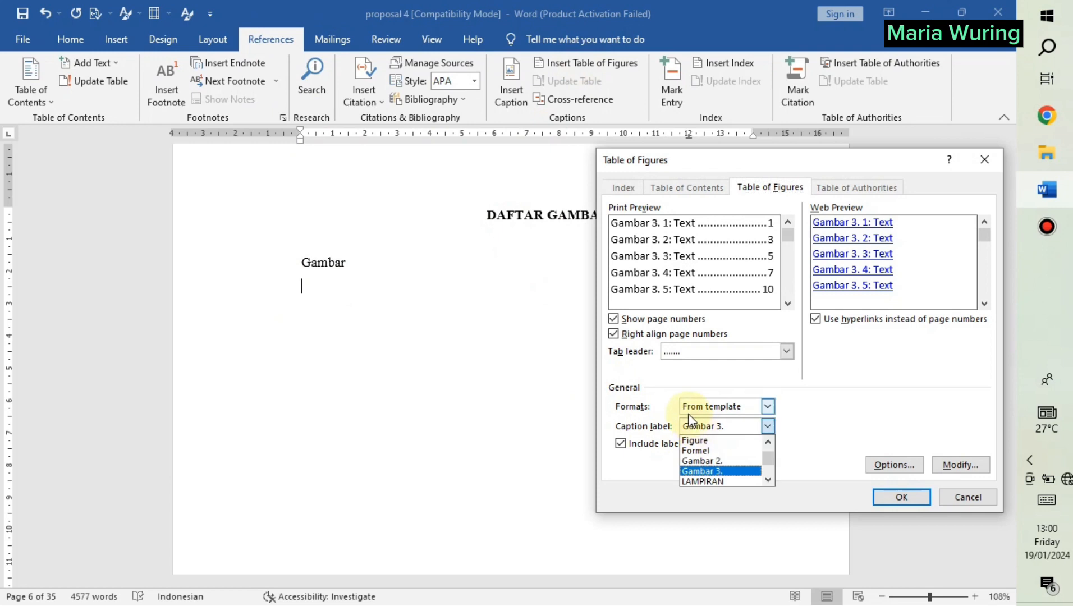
{"action": "left_click", "coordinate": [717, 460]}
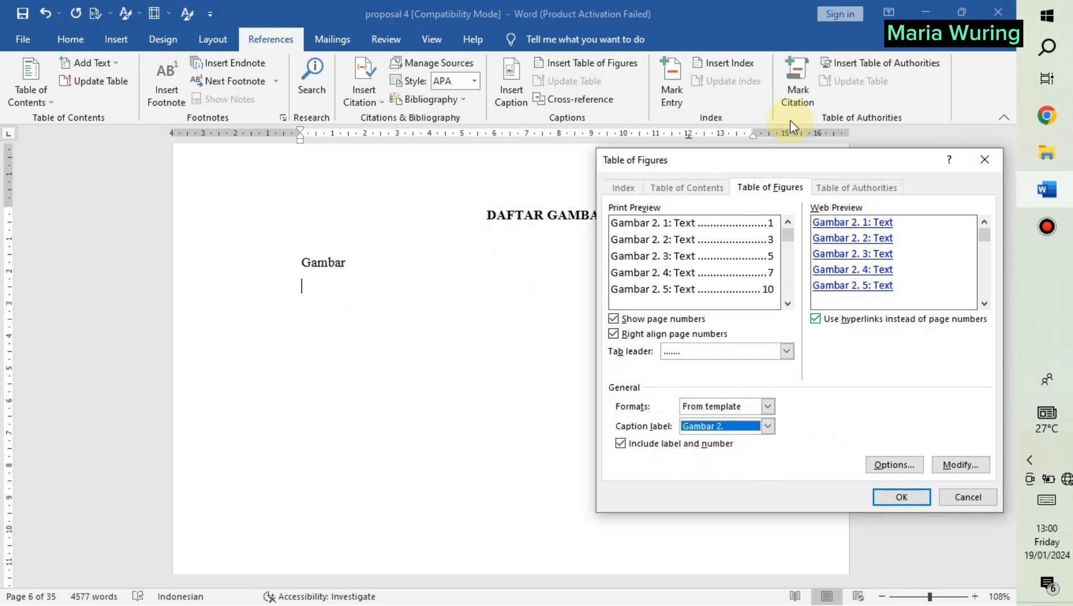
{"action": "left_click_drag", "start_coordinate": [792, 161], "coordinate": [721, 128]}
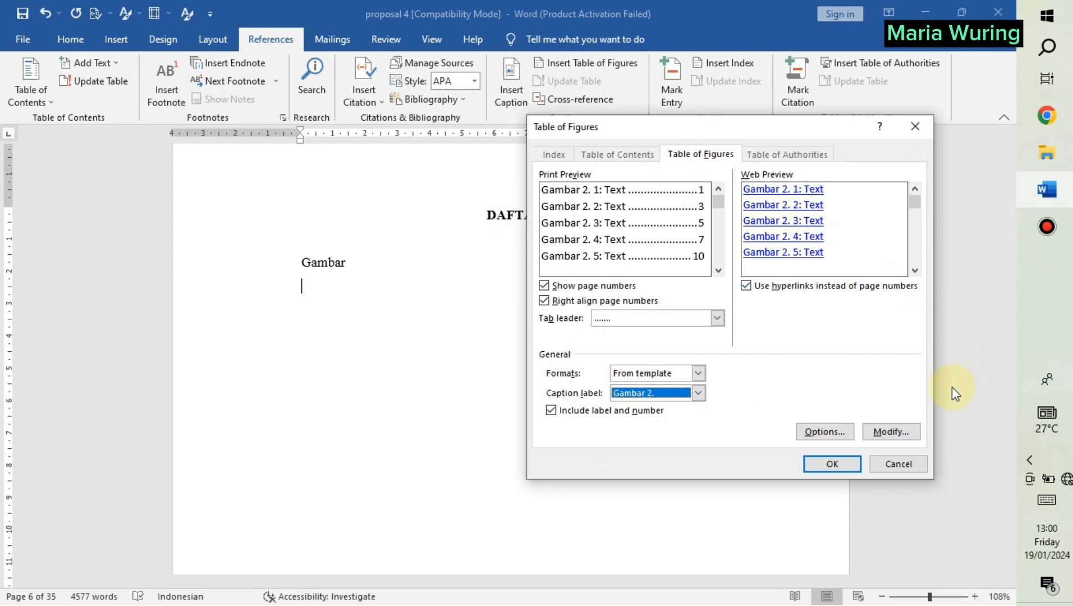
Modify the Table of Figures style to use Times New Roman at 12 pt.
{"action": "left_click", "coordinate": [893, 432]}
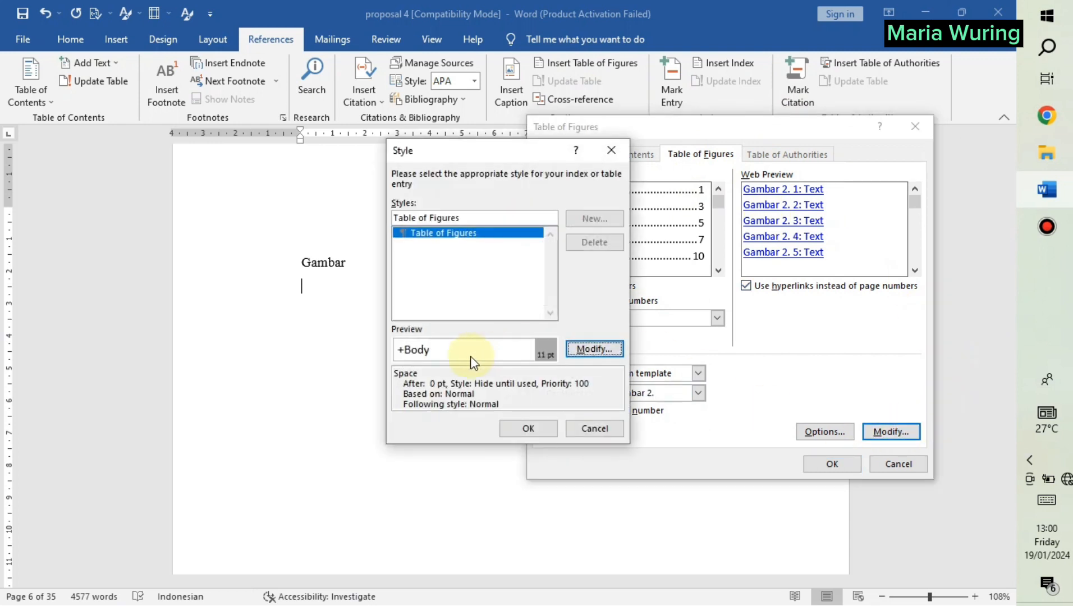
{"action": "left_click", "coordinate": [597, 346]}
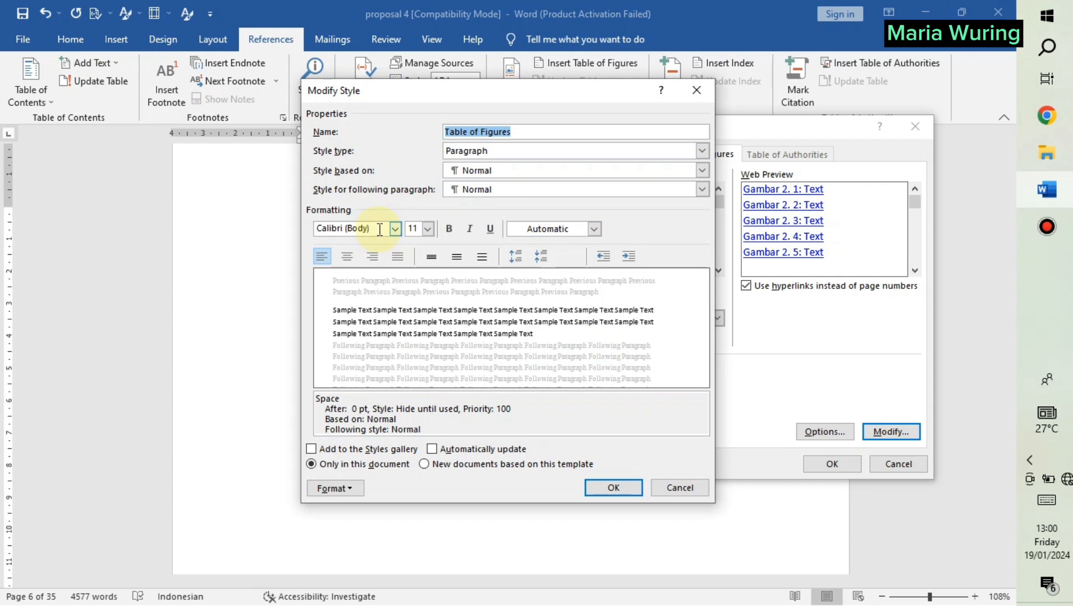
{"action": "left_click", "coordinate": [380, 230]}
{"action": "type", "text": "Times New Roman"}
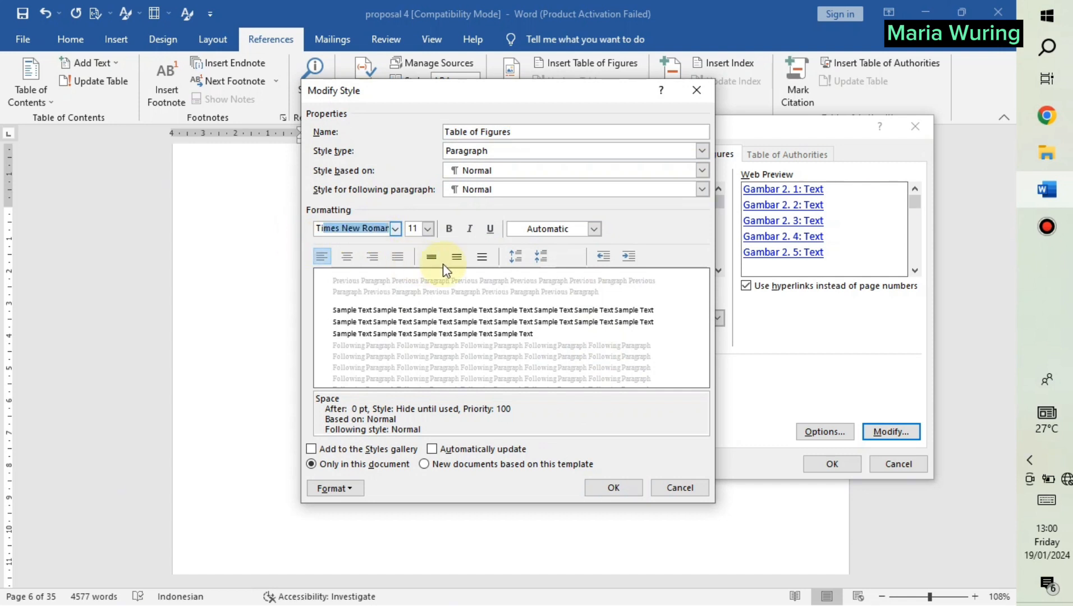
{"action": "key", "text": "Return"}
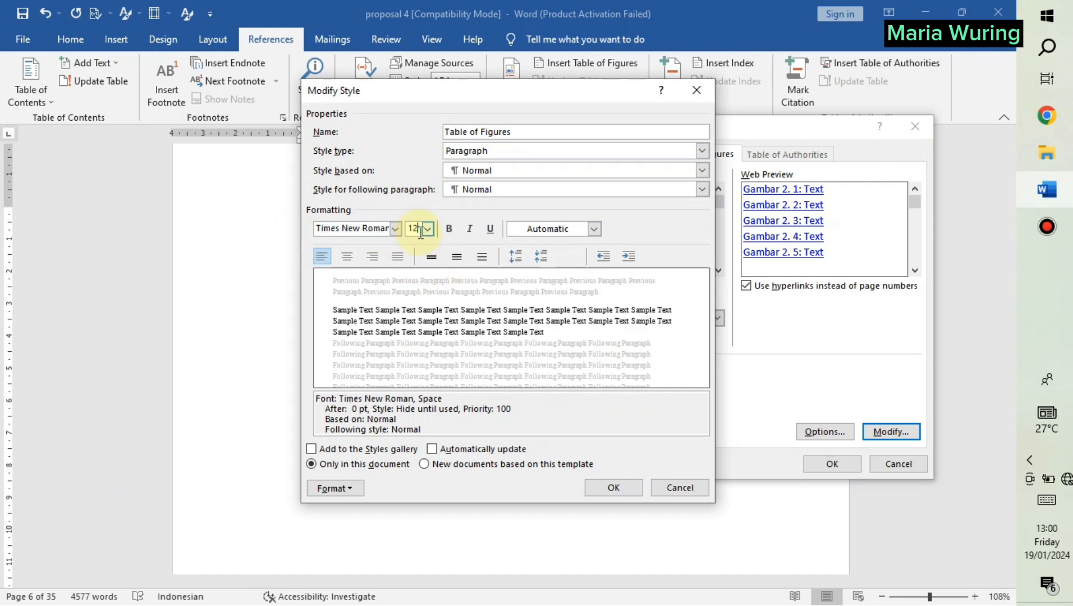
{"action": "key", "text": "Return"}
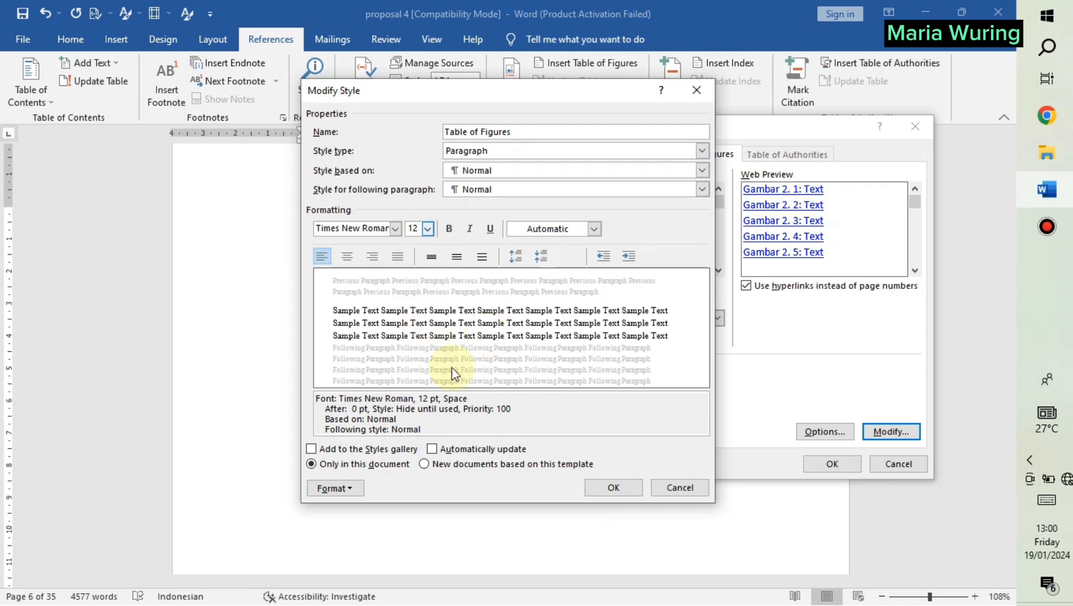
Set the Table of Figures style's paragraph line spacing to 1,5 lines.
{"action": "left_click", "coordinate": [357, 487]}
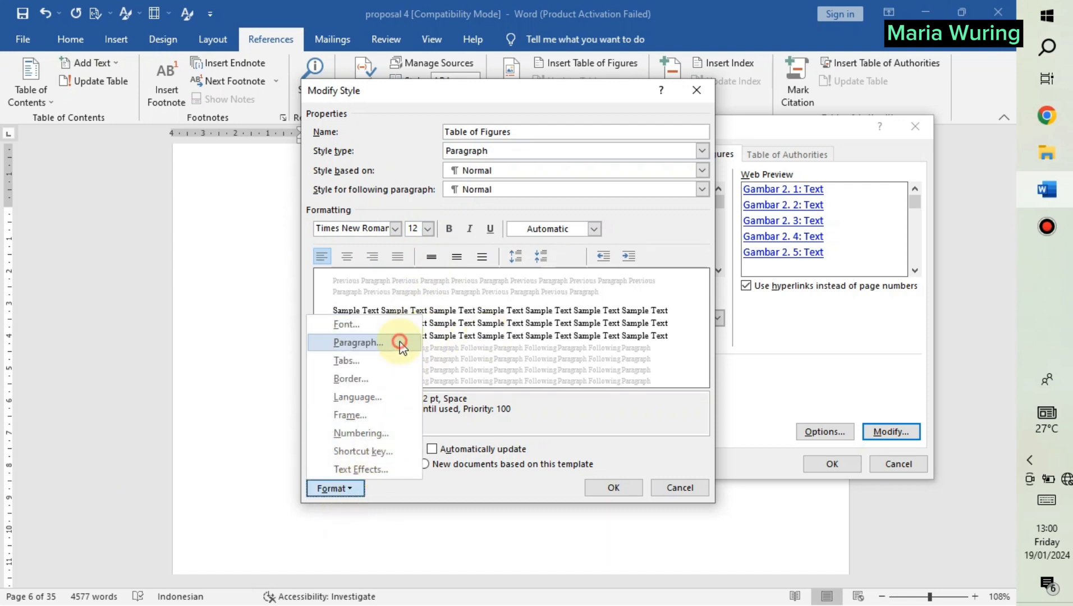
{"action": "left_click", "coordinate": [362, 342]}
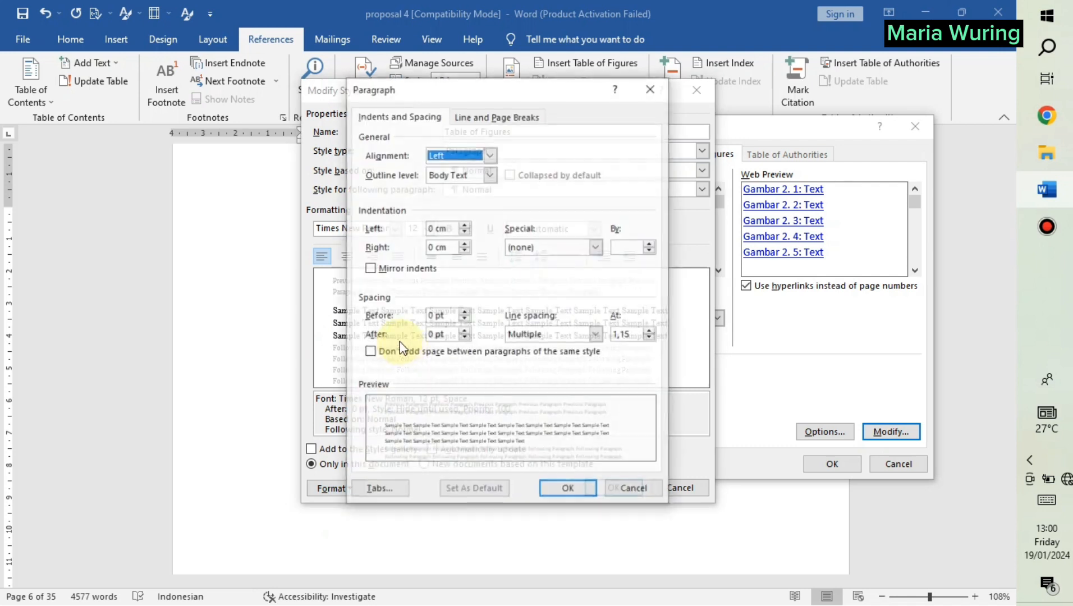
{"action": "left_click", "coordinate": [536, 336]}
{"action": "left_click", "coordinate": [543, 360]}
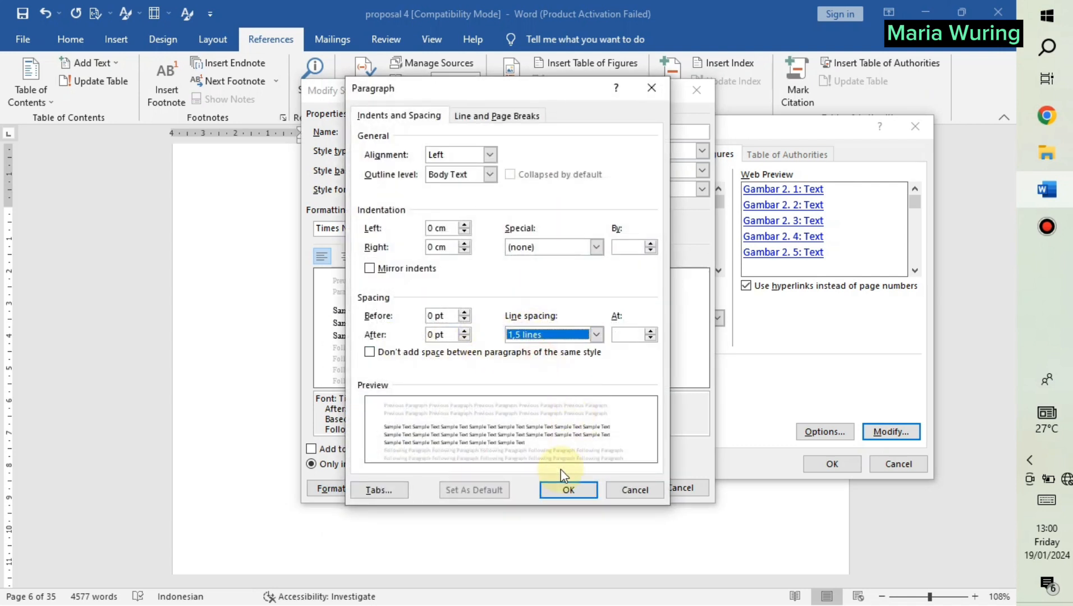
{"action": "left_click", "coordinate": [563, 490]}
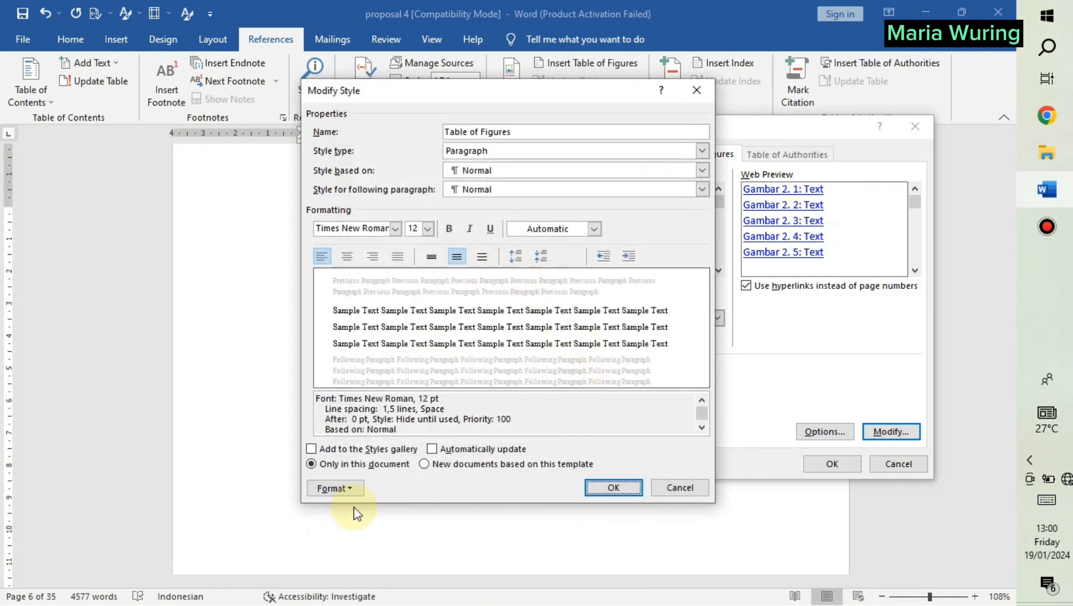
Justify the Table of Figures style's text and insert the "Gambar 2." list under DAFTAR GAMBAR.
{"action": "left_click", "coordinate": [400, 257]}
{"action": "left_click", "coordinate": [613, 490]}
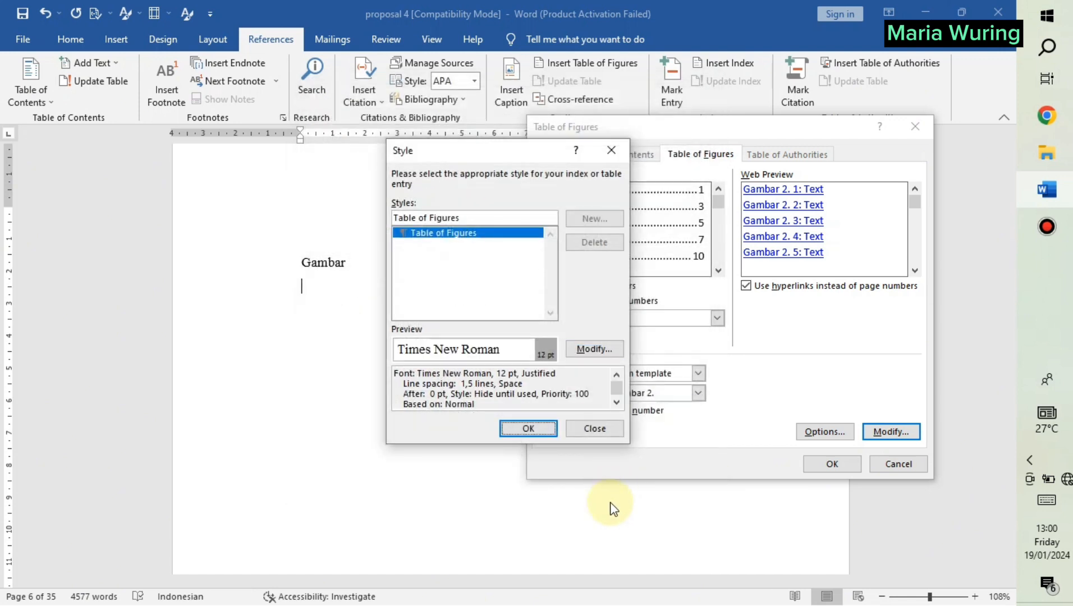
{"action": "left_click", "coordinate": [538, 433]}
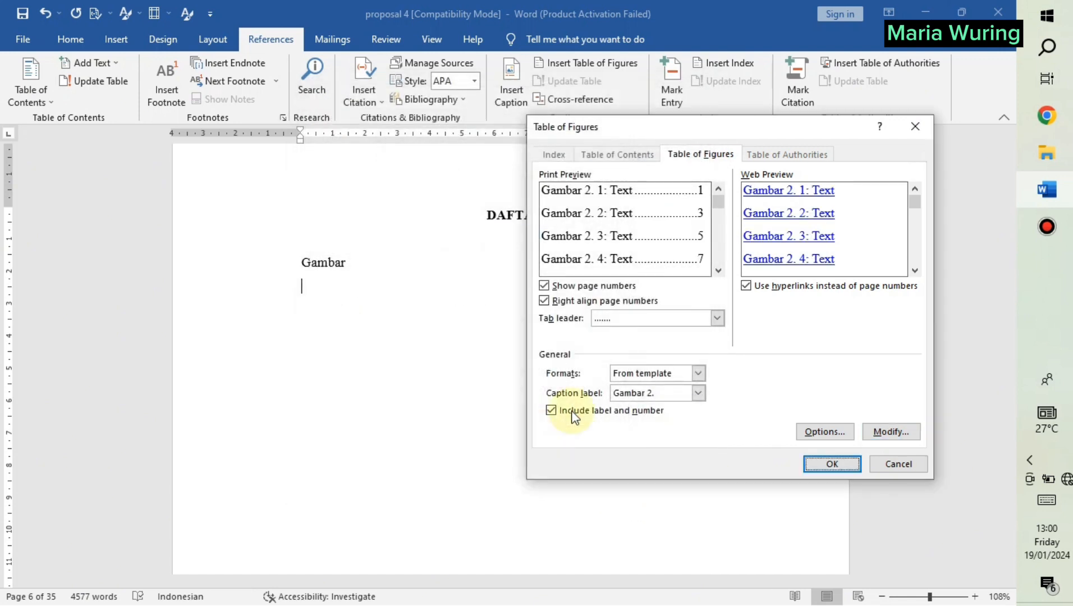
{"action": "left_click", "coordinate": [832, 464]}
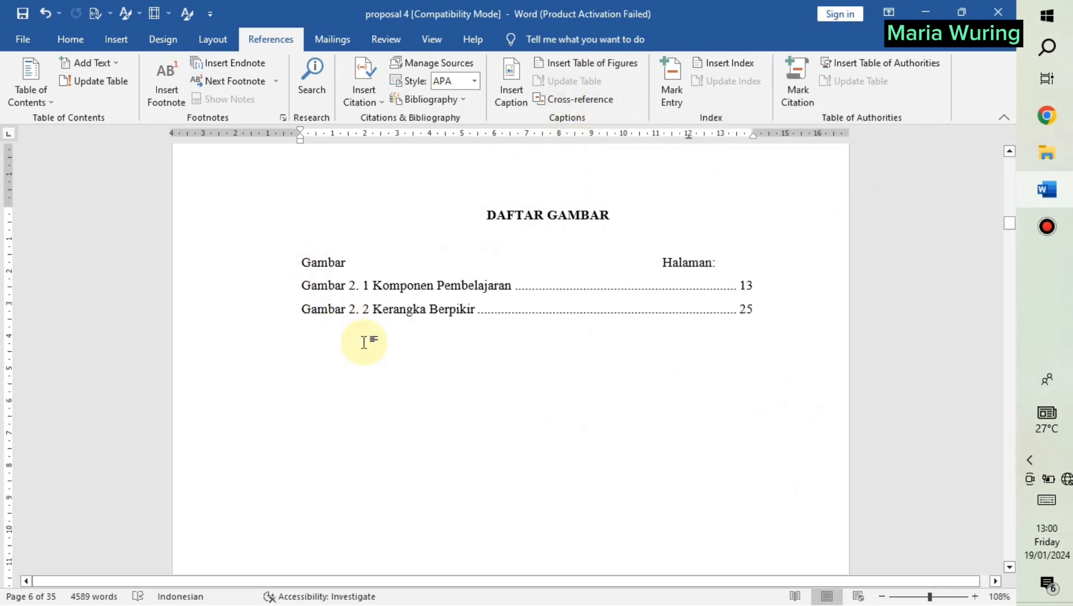
Insert a table of figures for the caption label "Gambar 3." below the Gambar 2 entries.
{"action": "left_click", "coordinate": [585, 71]}
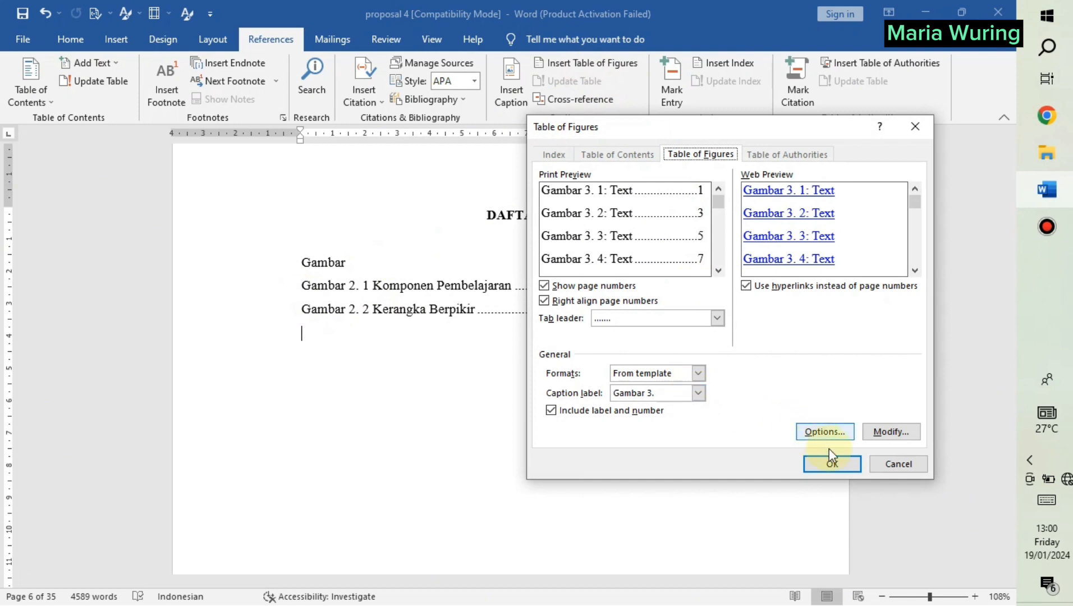
{"action": "left_click", "coordinate": [831, 464]}
{"action": "left_click", "coordinate": [323, 337]}
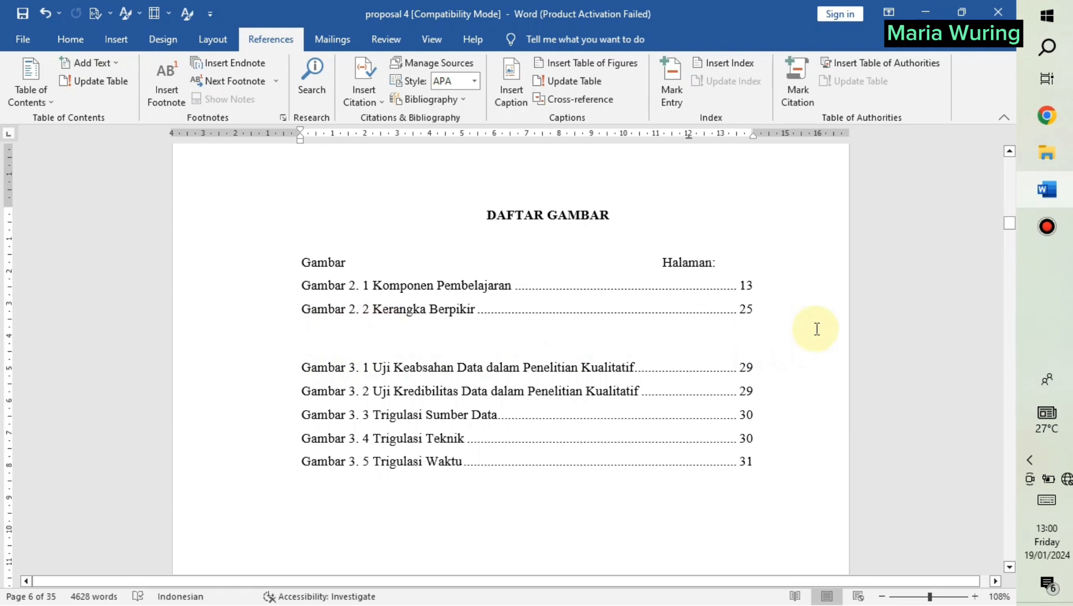
Remove the blank gap between the Gambar 2 and Gambar 3 entries in DAFTAR GAMBAR.
{"action": "left_click", "coordinate": [772, 311]}
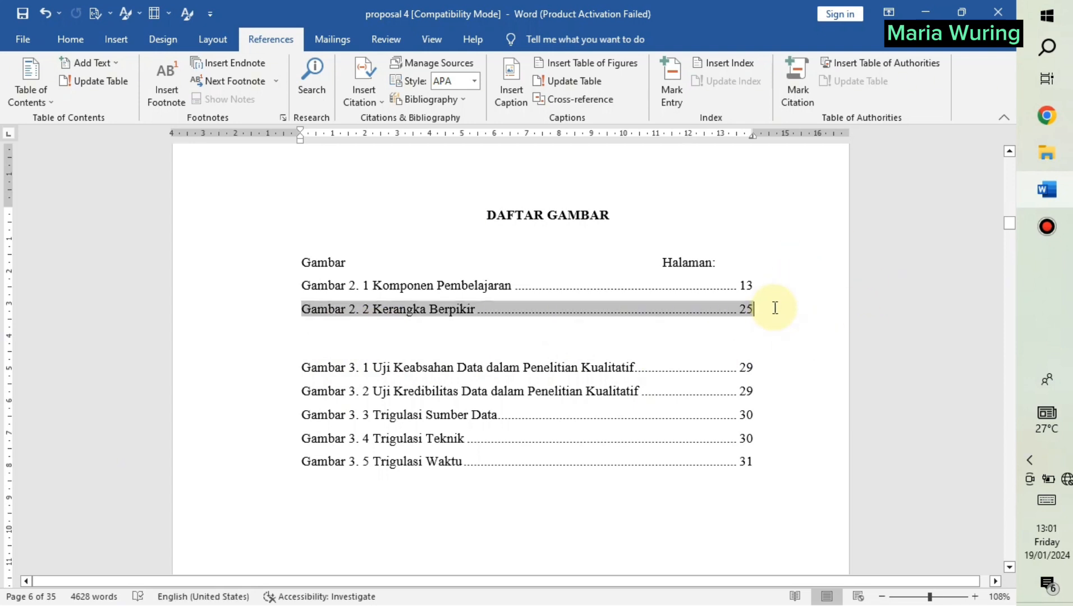
{"action": "key", "text": "Delete"}
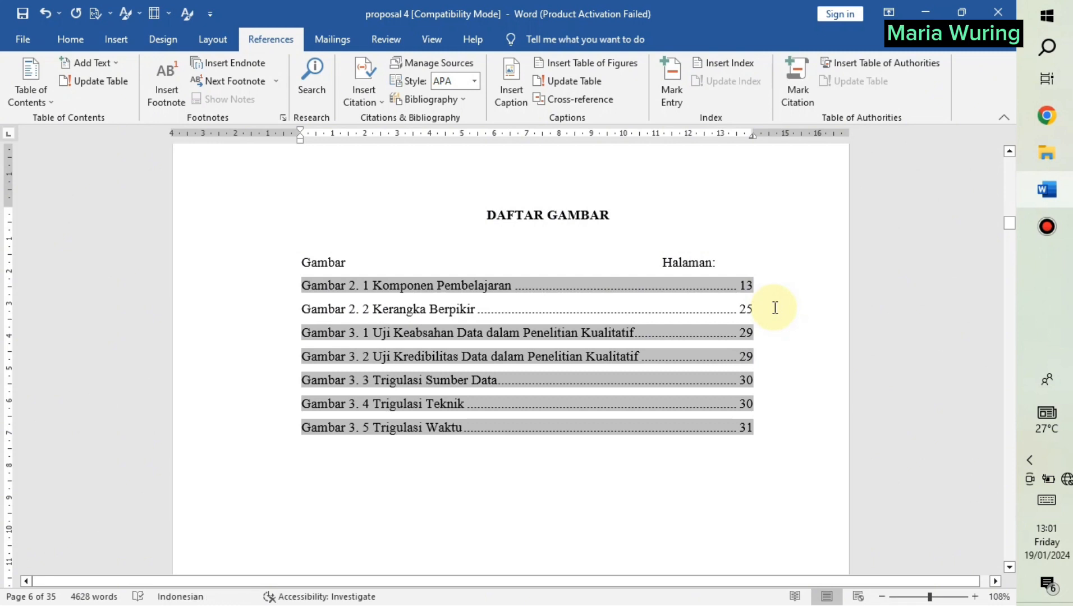
{"action": "left_click", "coordinate": [722, 481]}
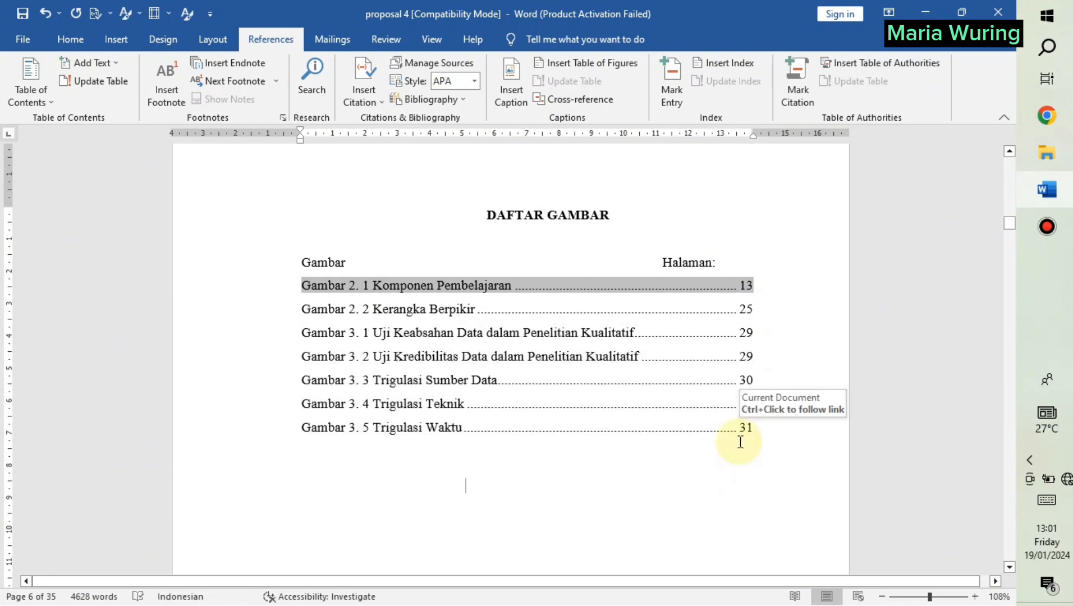